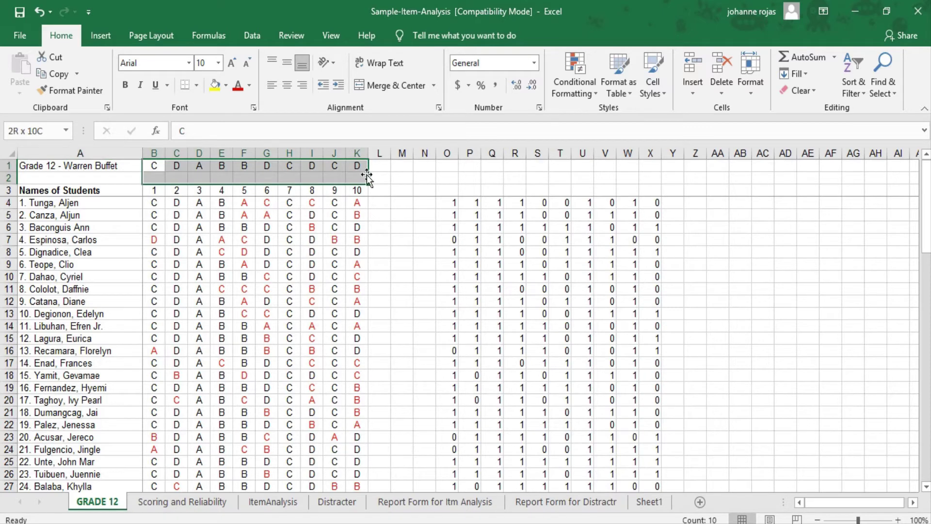
Select the item 1 number heading on the GRADE 12 sheet.
left_click(155, 192)
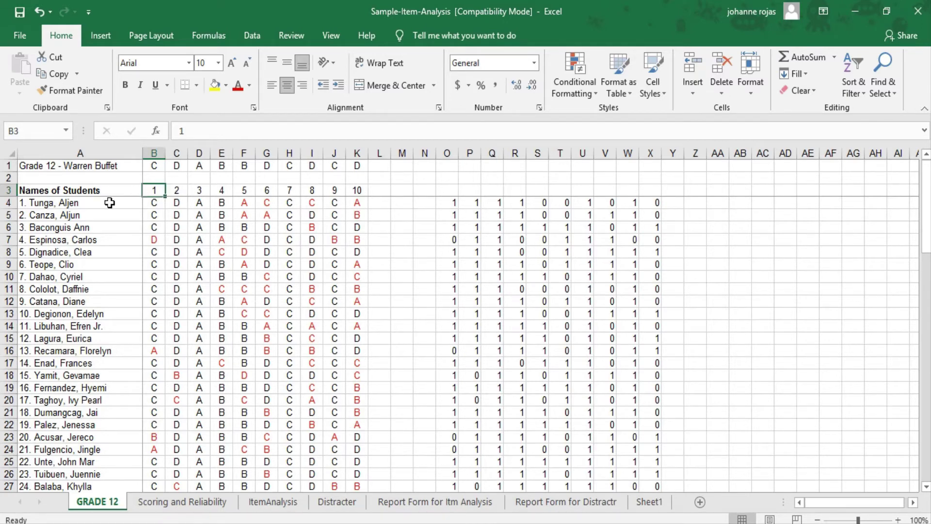
Copy the 1/0 scoring grid O4:X43 for all students on GRADE 12.
left_click(99, 190)
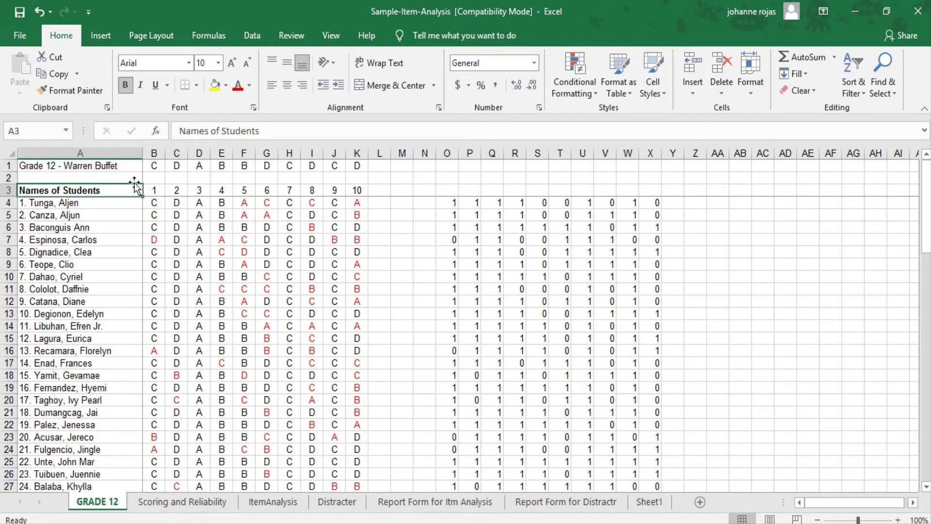
left_click_drag(166, 203, 383, 476)
left_click_drag(462, 248, 466, 239)
left_click_drag(451, 189, 650, 178)
left_click_drag(447, 153, 673, 154)
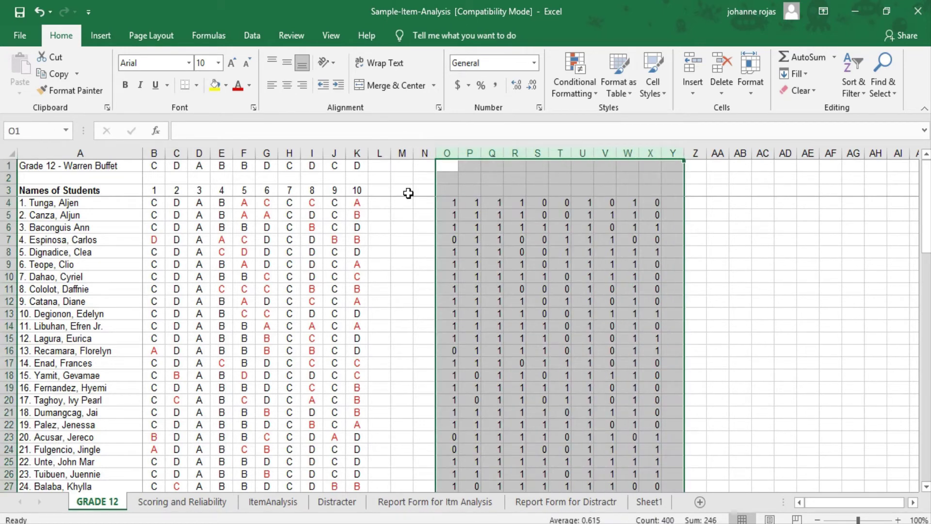
left_click_drag(451, 202, 655, 419)
scroll(651, 415, "up", 7)
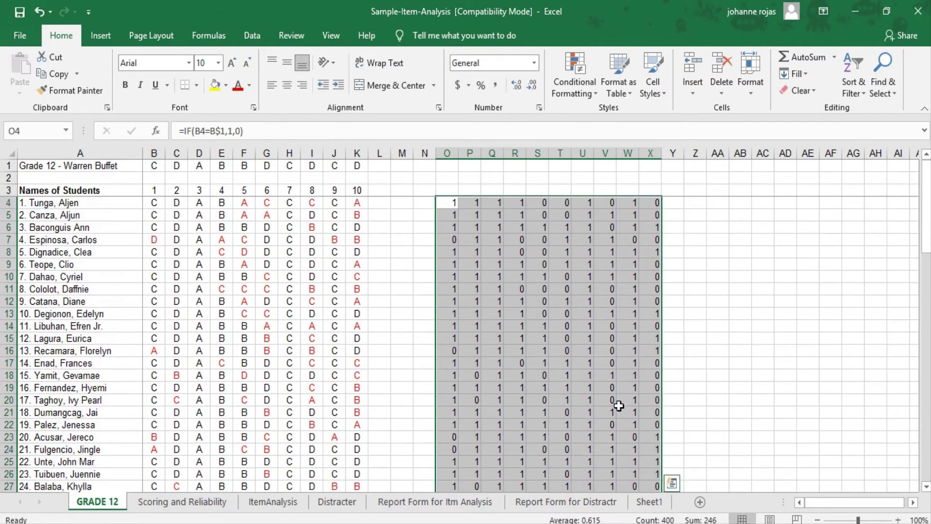
right_click(471, 210)
left_click(496, 225)
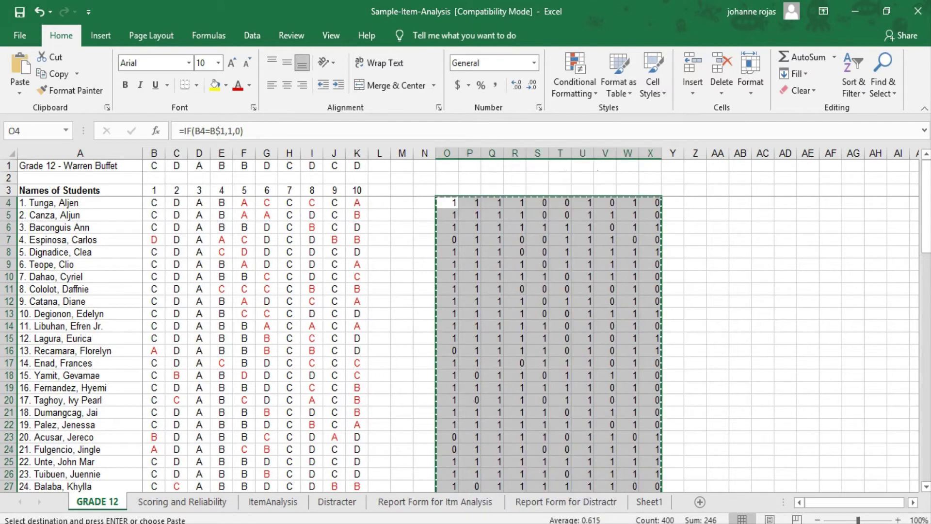
Paste the scores as values at B4 of Scoring and Reliability, then select TOTAL L4:L43.
left_click(175, 501)
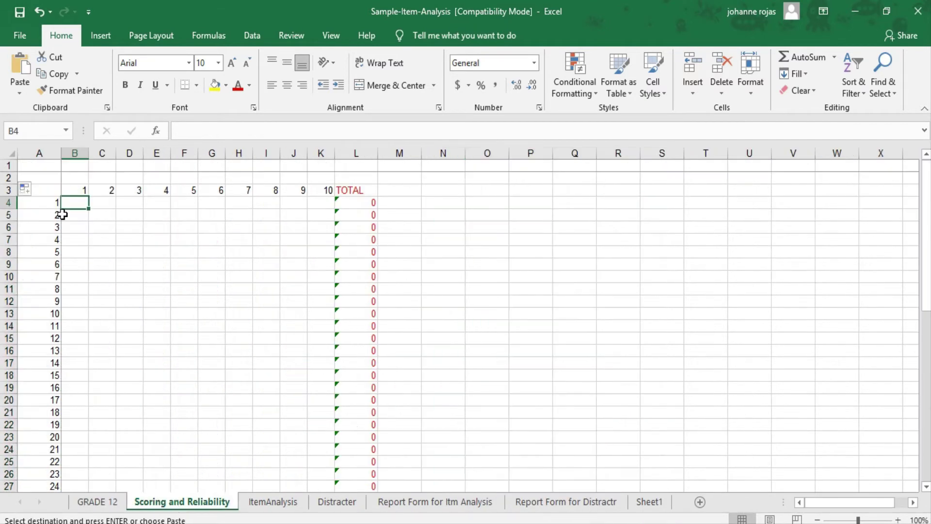
scroll(56, 330, "down", 8)
scroll(58, 343, "up", 8)
right_click(78, 203)
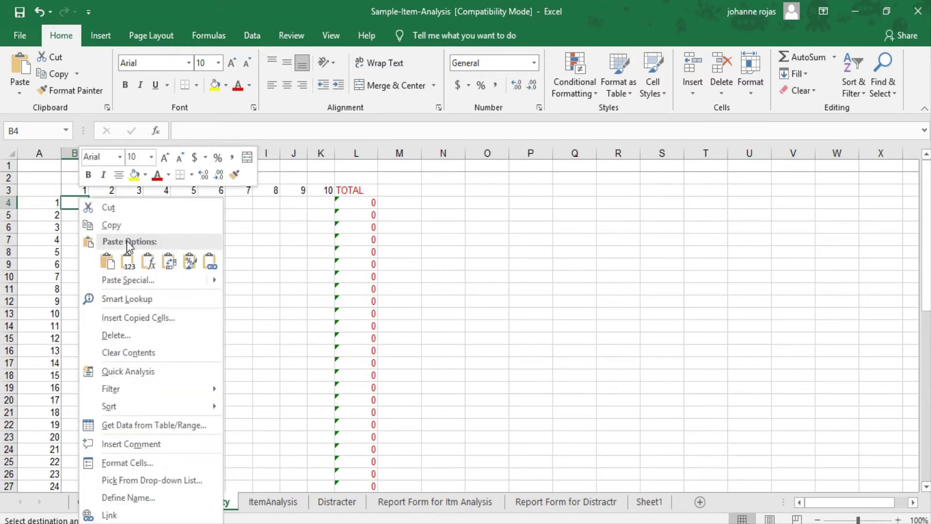
left_click(108, 264)
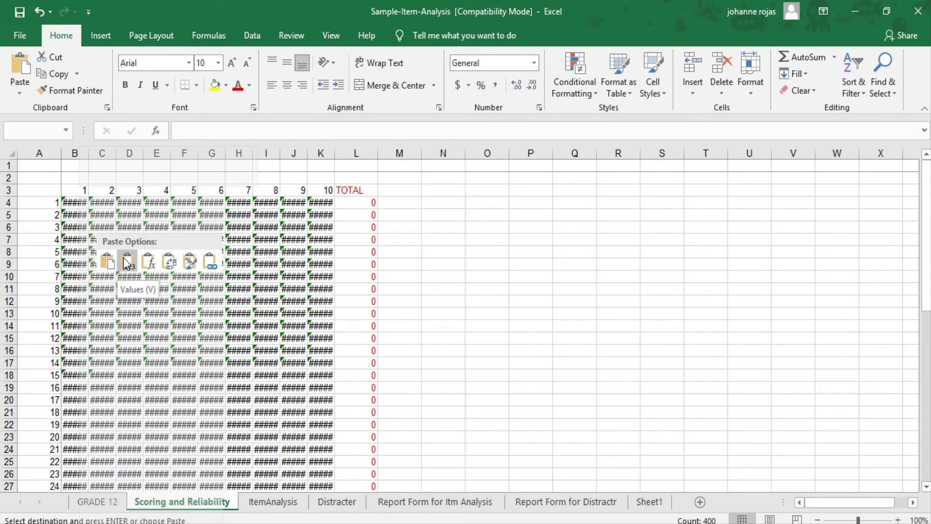
left_click(126, 262)
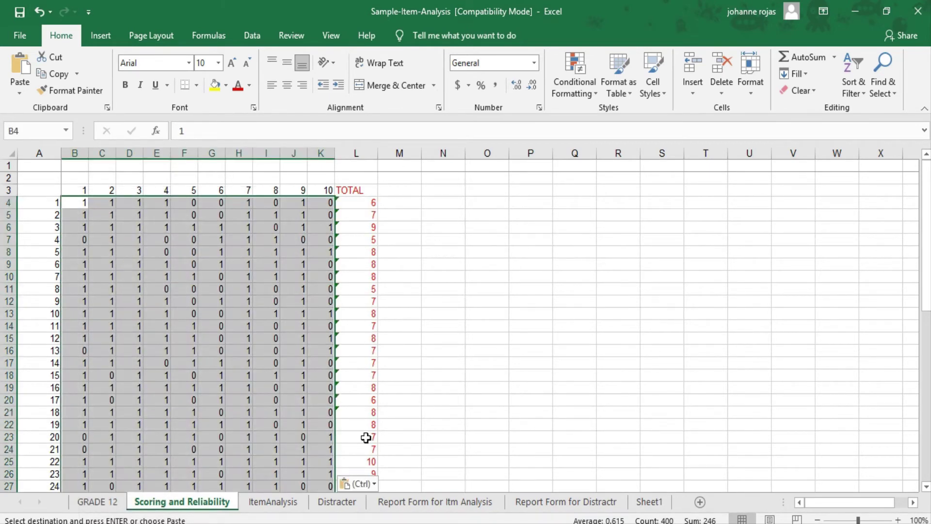
scroll(359, 369, "down", 7)
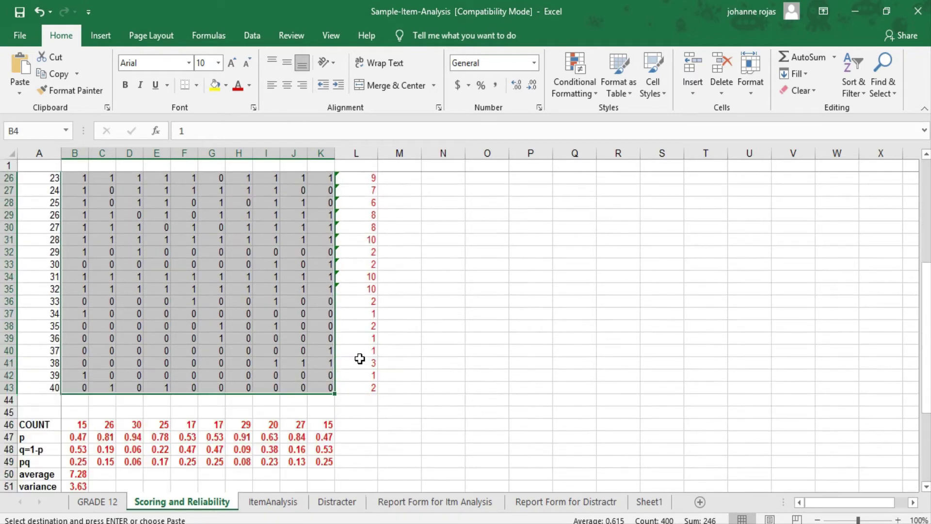
scroll(360, 357, "up", 8)
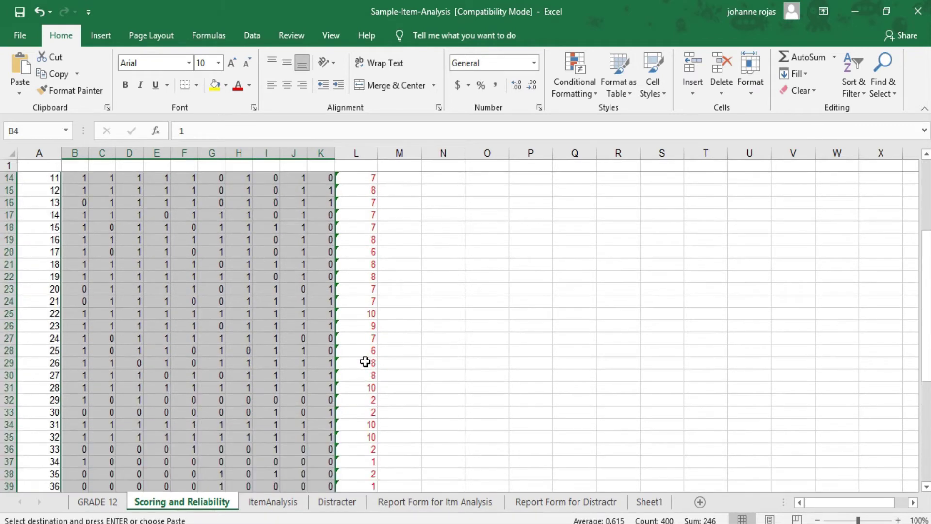
left_click_drag(360, 207, 355, 461)
Sort rows by TOTAL largest to smallest, expanding the selection to whole rows.
scroll(340, 412, "up", 6)
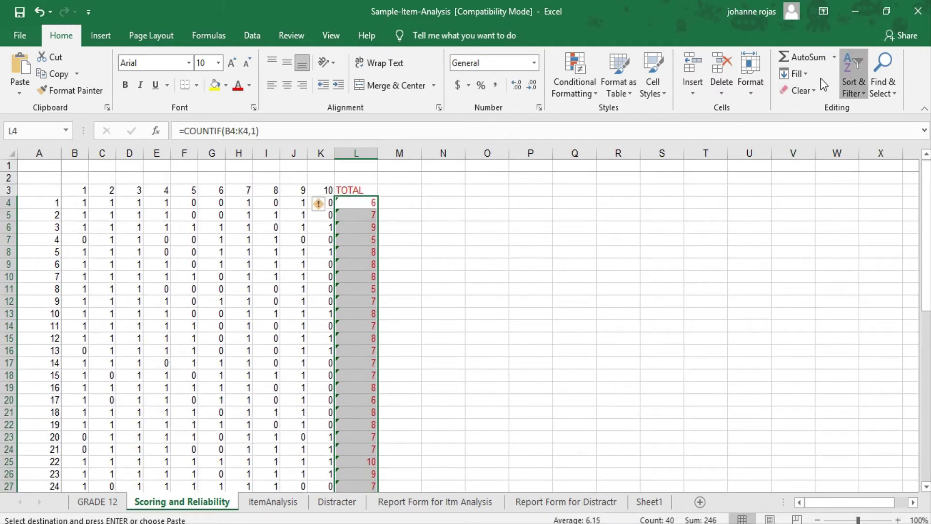
left_click(854, 82)
left_click(852, 127)
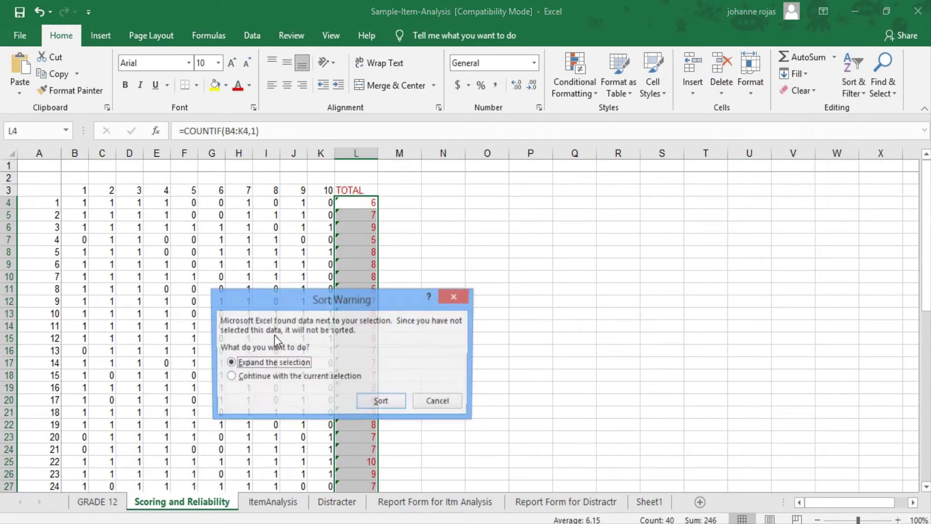
left_click(382, 402)
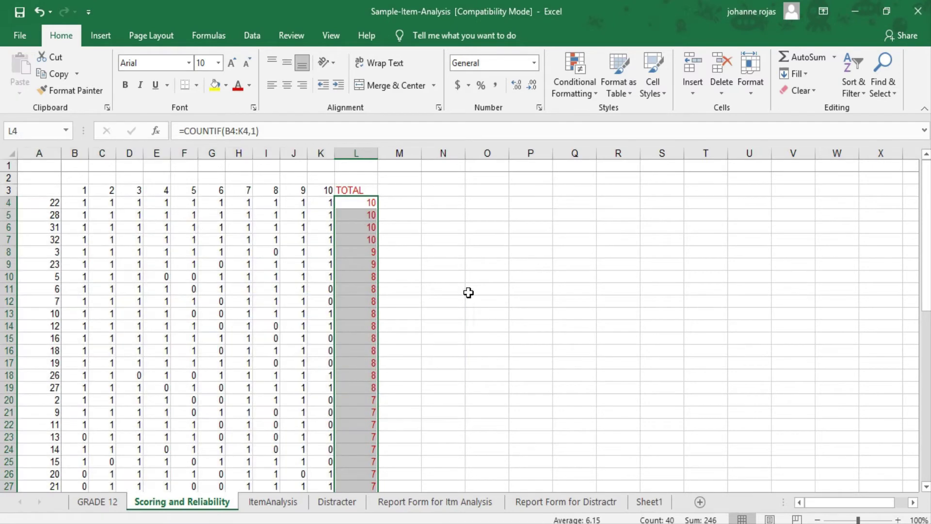
Select the eleven highest-scoring students' rows and their item scores.
left_click(402, 230)
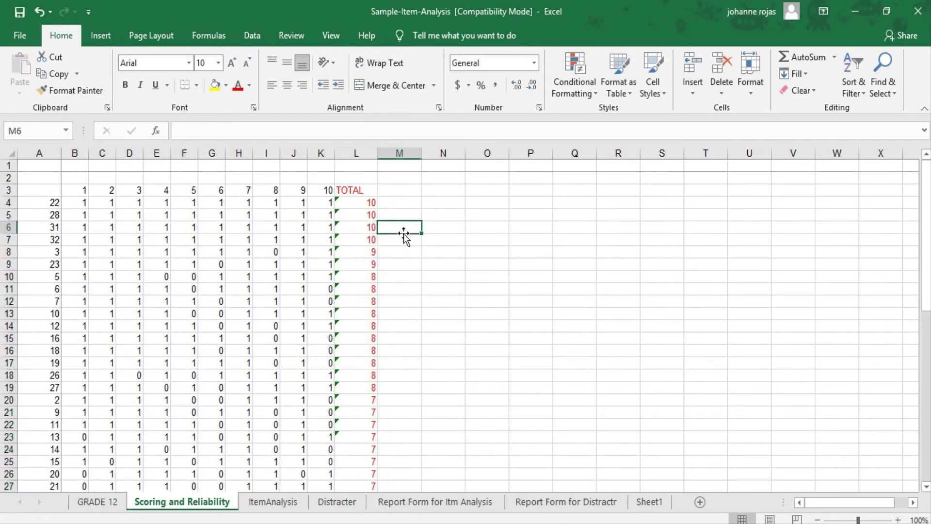
left_click(48, 200)
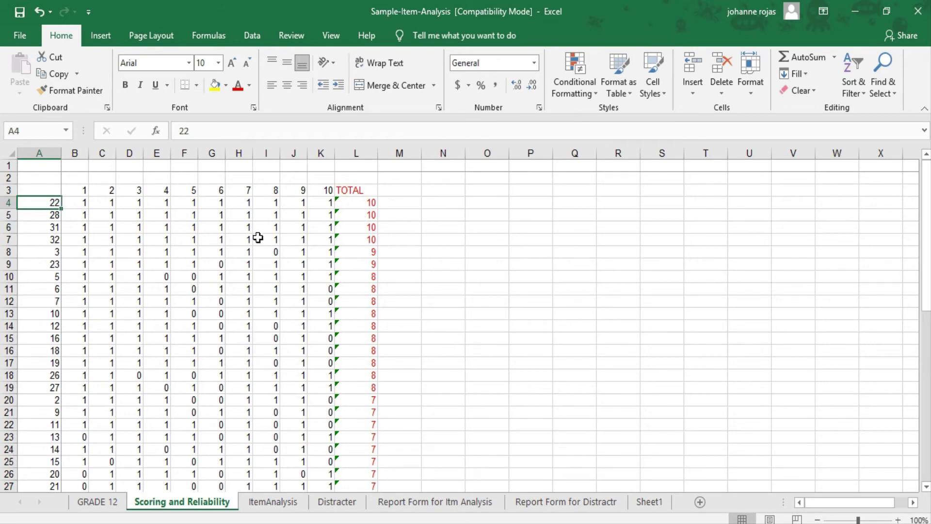
left_click_drag(47, 202, 44, 323)
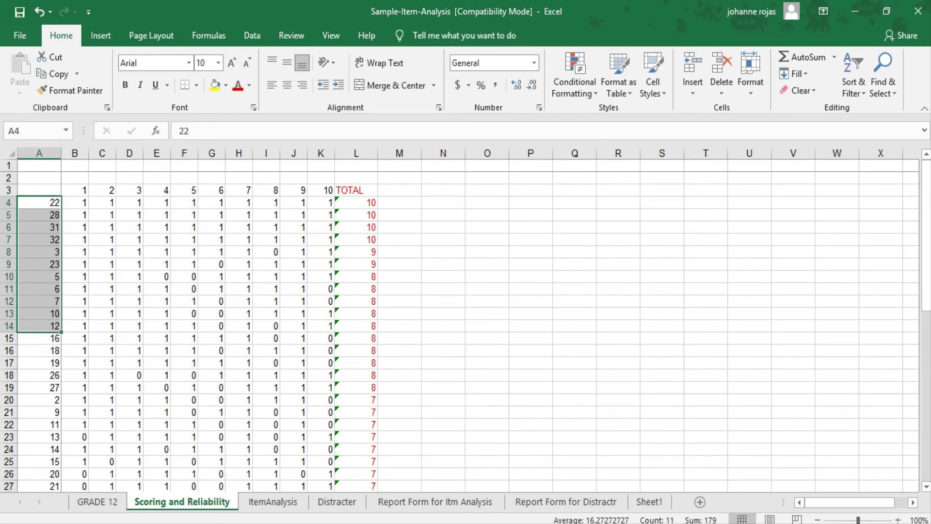
key("shift+Right")
key("shift+Right")
key("shift+Right")
key("shift+Right")
key("shift+Right")
key("shift+Right")
key("shift+Right")
key("shift+Right")
key("shift+Right")
key("shift+Right")
Copy the top eleven student rows including their TOTAL column.
key("ctrl+c")
left_click(45, 202)
left_click_drag(78, 208, 365, 330)
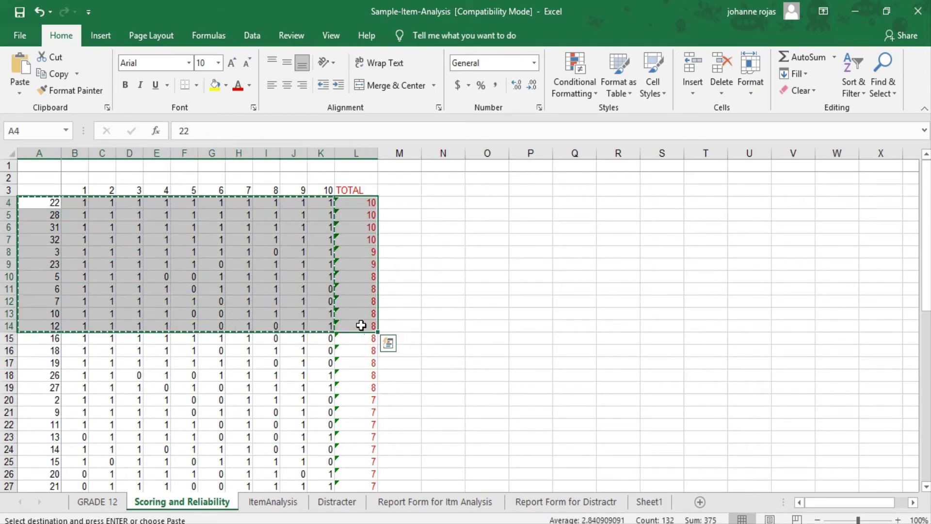
right_click(365, 329)
left_click(390, 262)
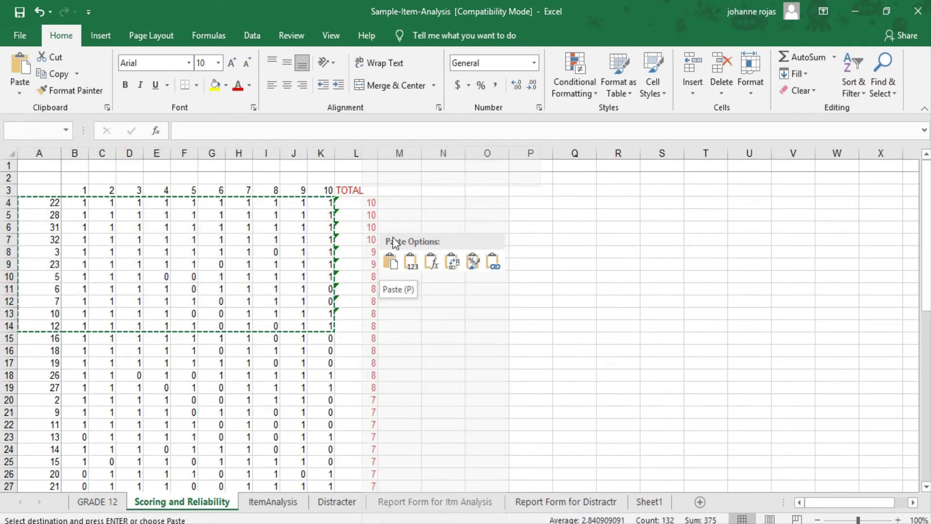
left_click(410, 226)
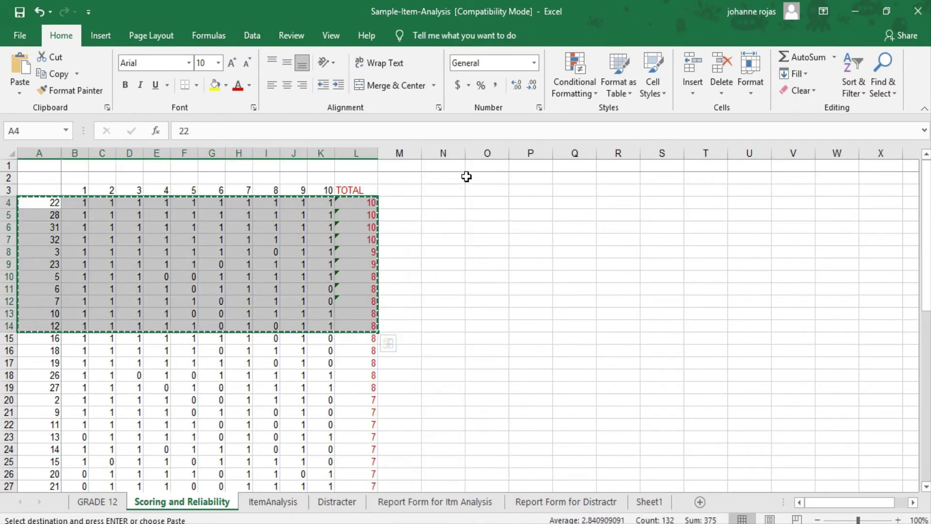
Paste the top eleven rows at O4 and label O3 'High Group'.
left_click(534, 199)
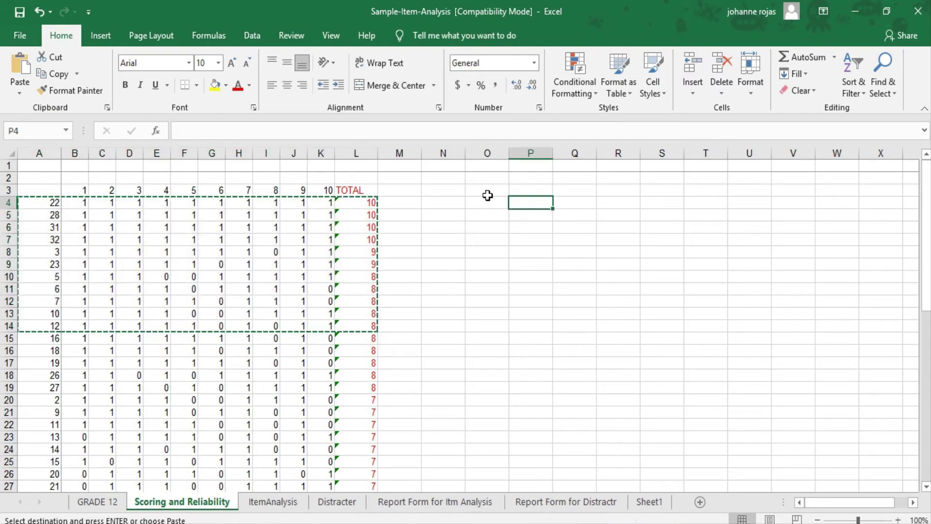
left_click(487, 200)
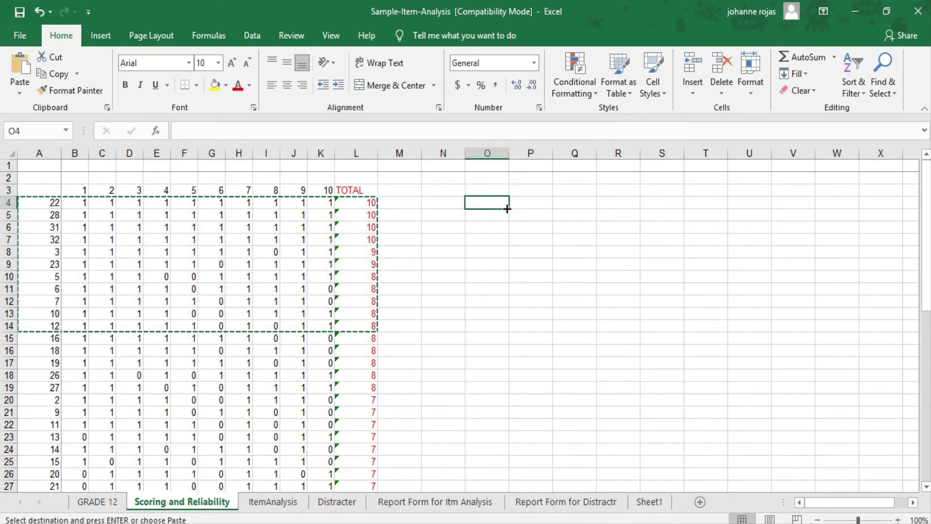
right_click(494, 202)
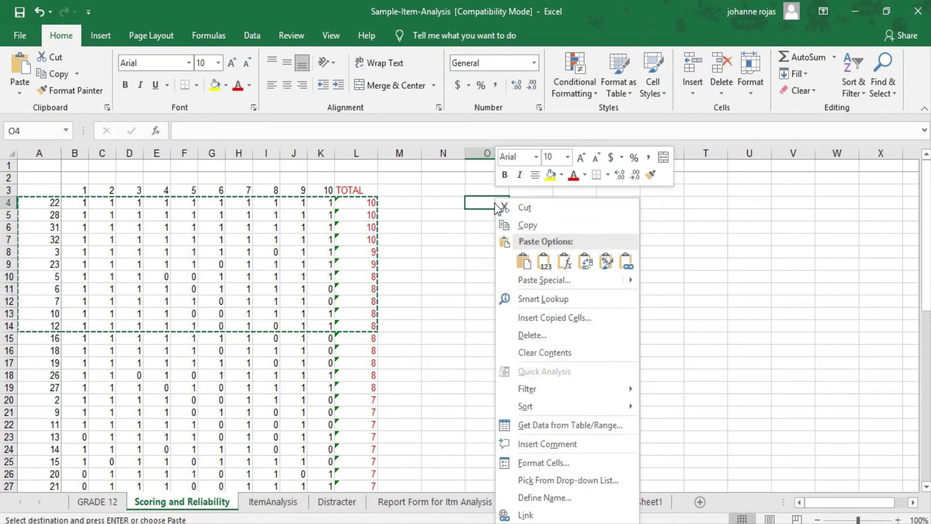
left_click(523, 262)
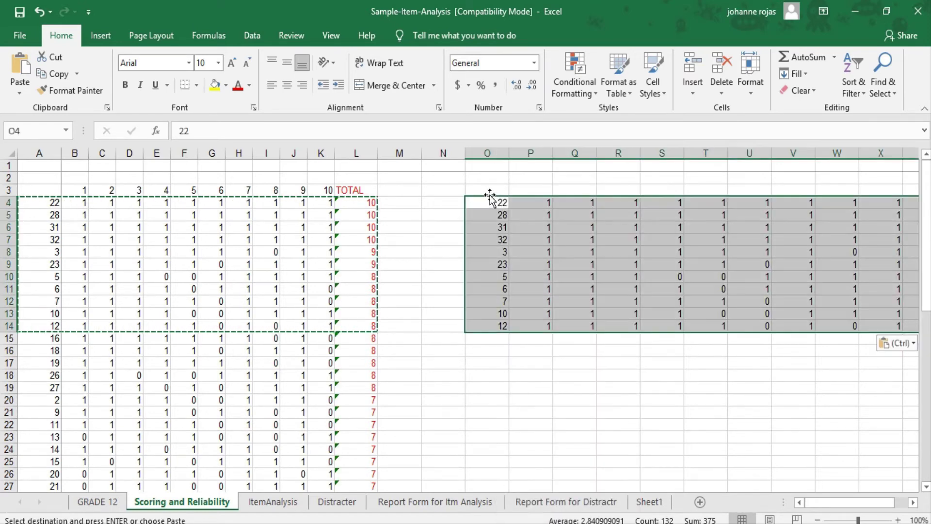
left_click(491, 189)
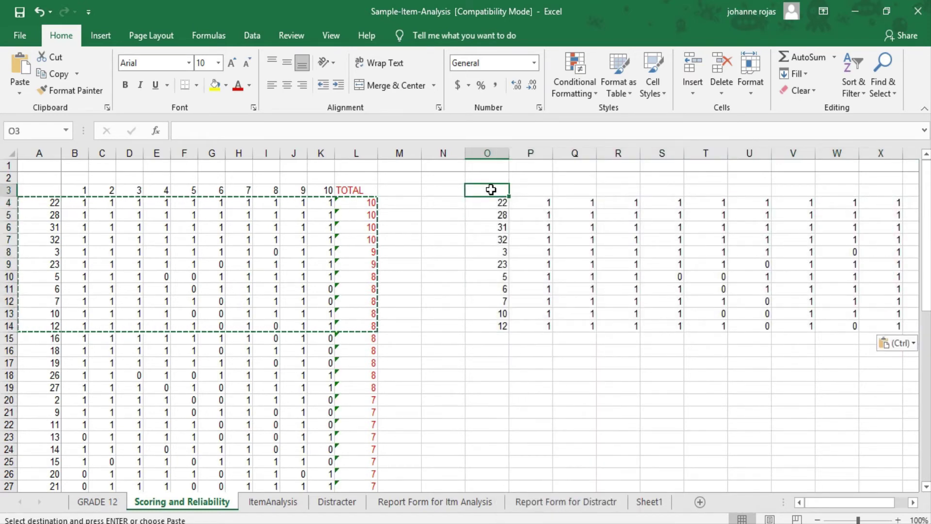
type("High Group")
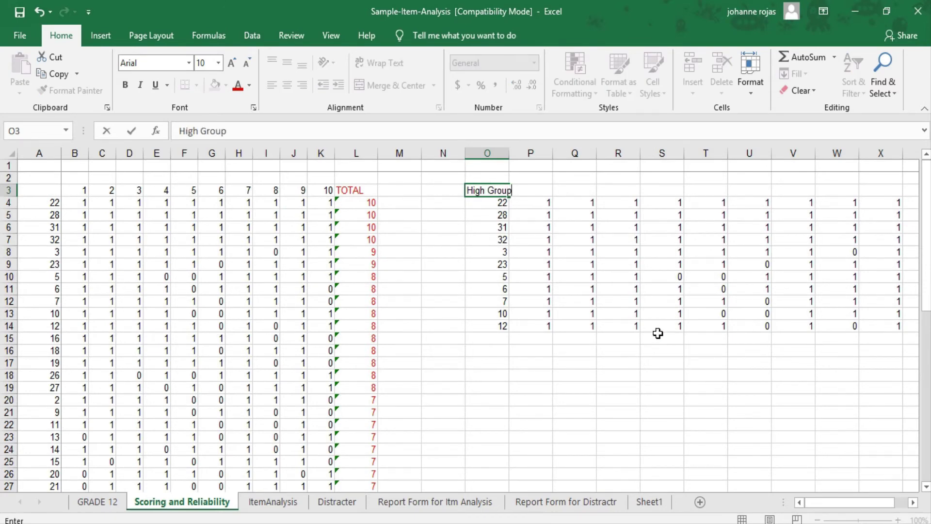
left_click_drag(658, 333, 657, 329)
left_click_drag(811, 504, 773, 502)
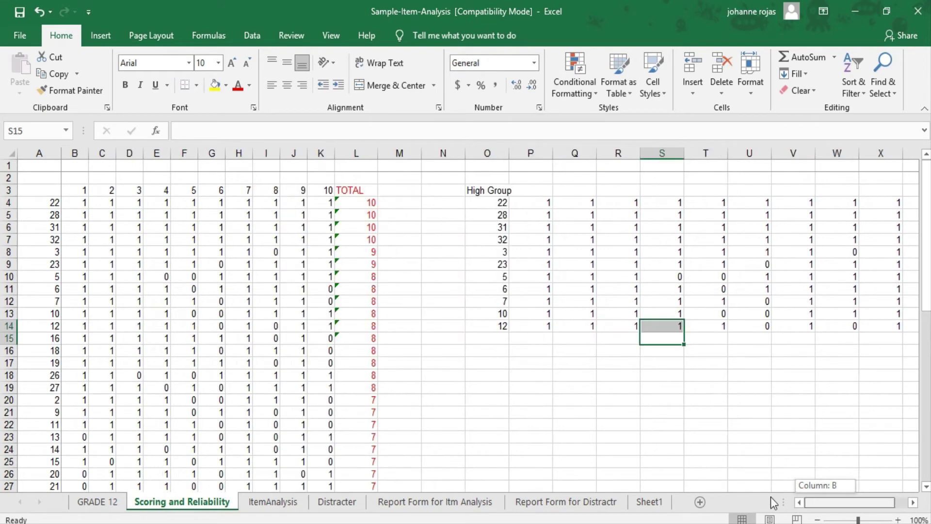
Copy the eleven lowest-scoring students' rows A33:L43.
scroll(150, 339, "down", 6)
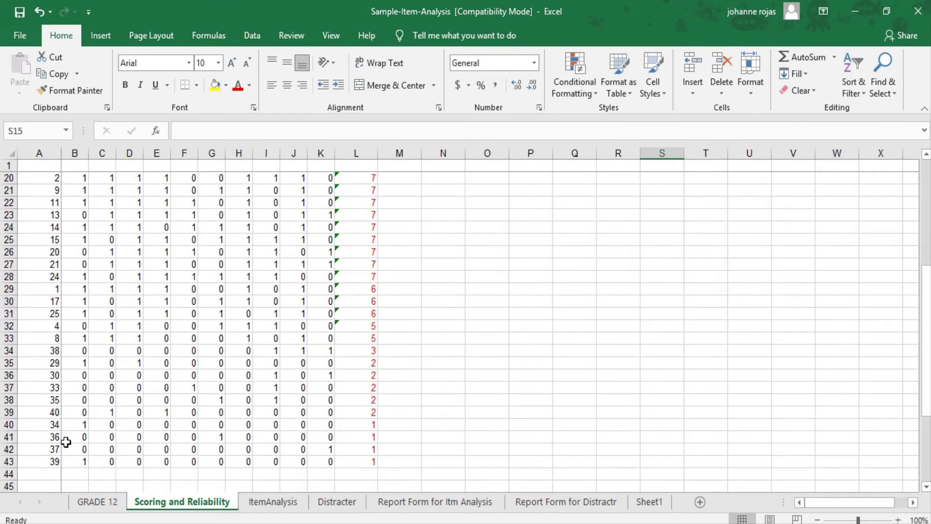
left_click_drag(45, 461, 369, 339)
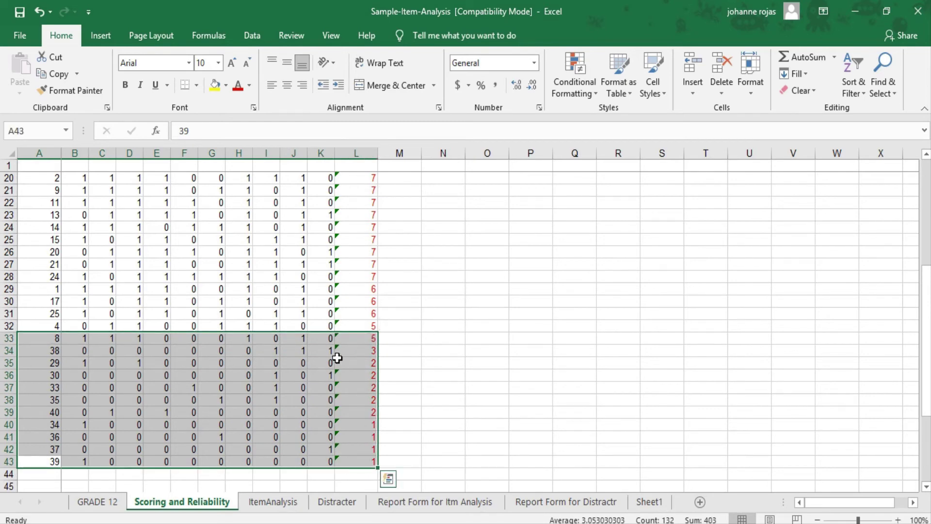
right_click(275, 359)
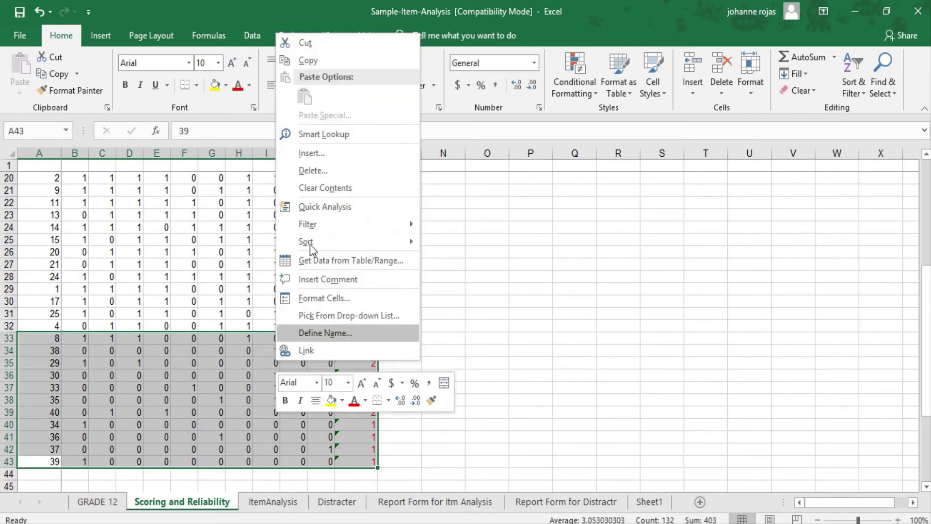
left_click(320, 60)
Paste the low scorers at O17 and label O16 'Low Group'.
scroll(459, 390, "up", 6)
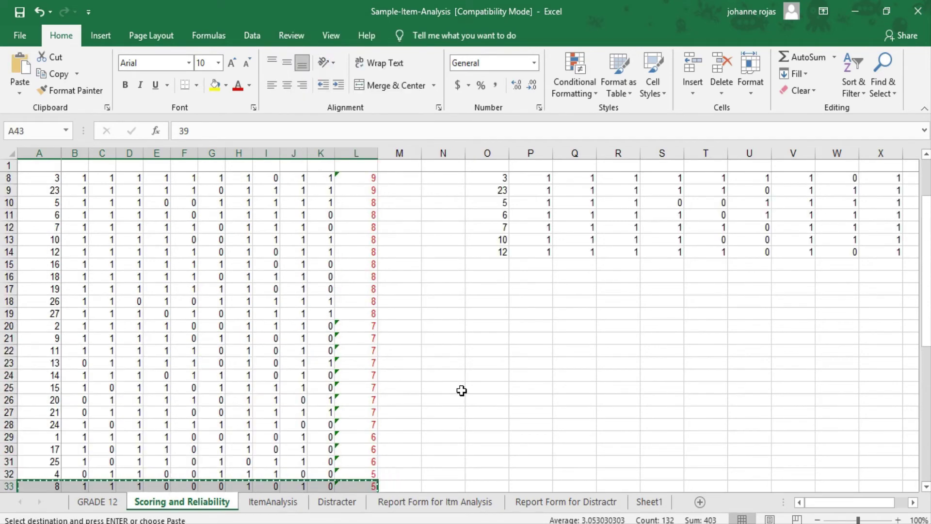
left_click(498, 364)
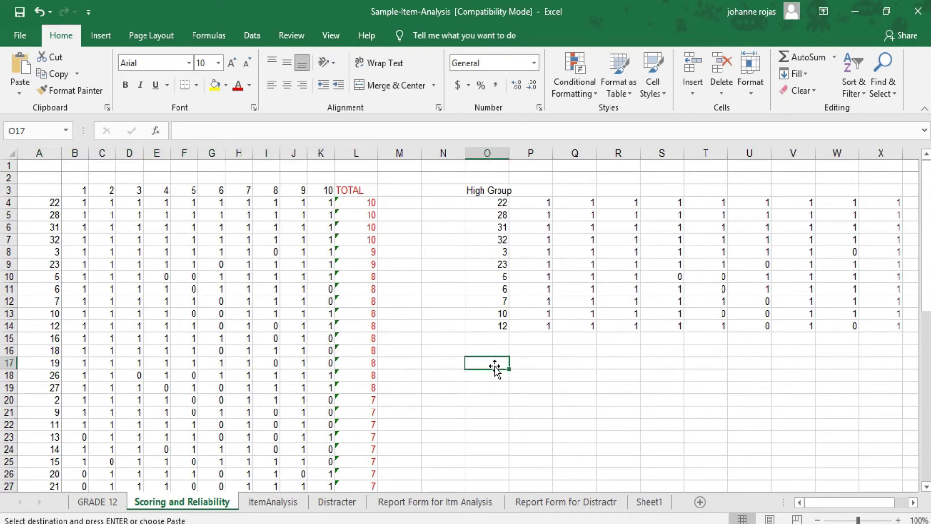
right_click(494, 365)
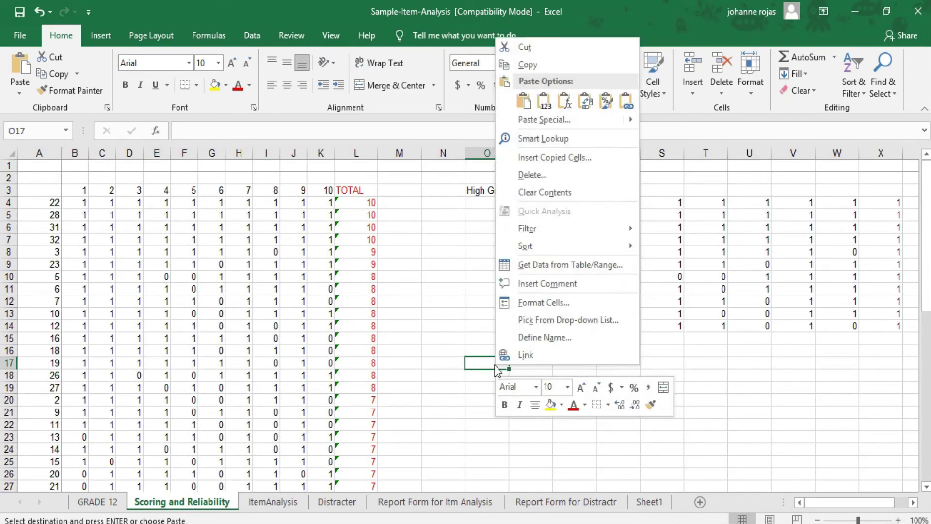
left_click(523, 100)
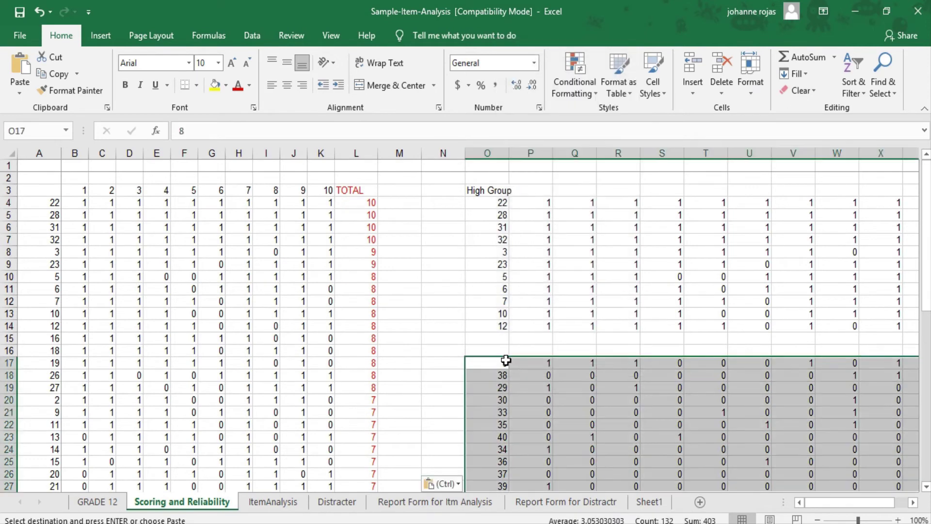
left_click(500, 349)
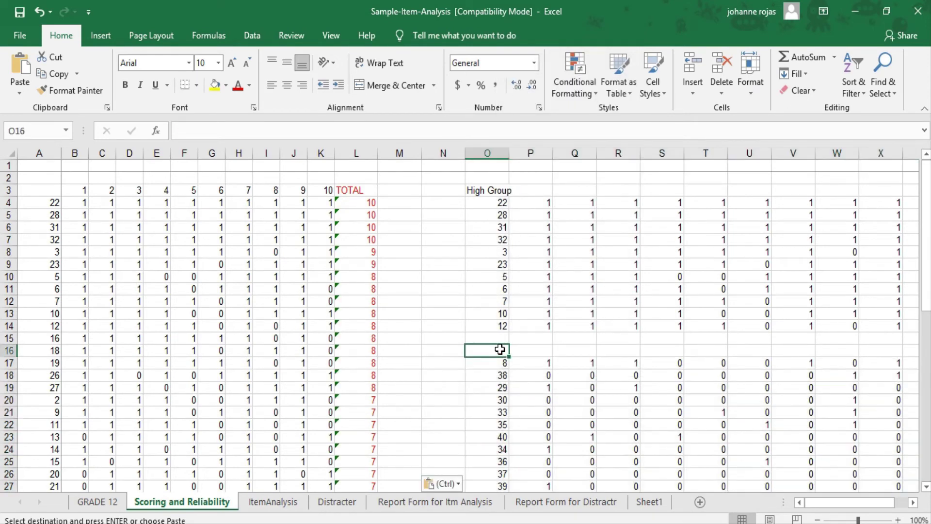
type("Low Group")
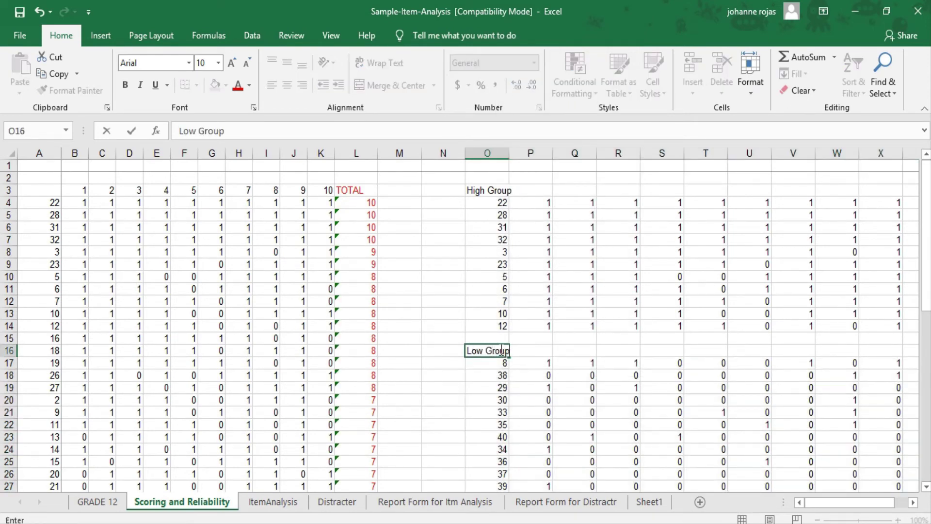
left_click(574, 351)
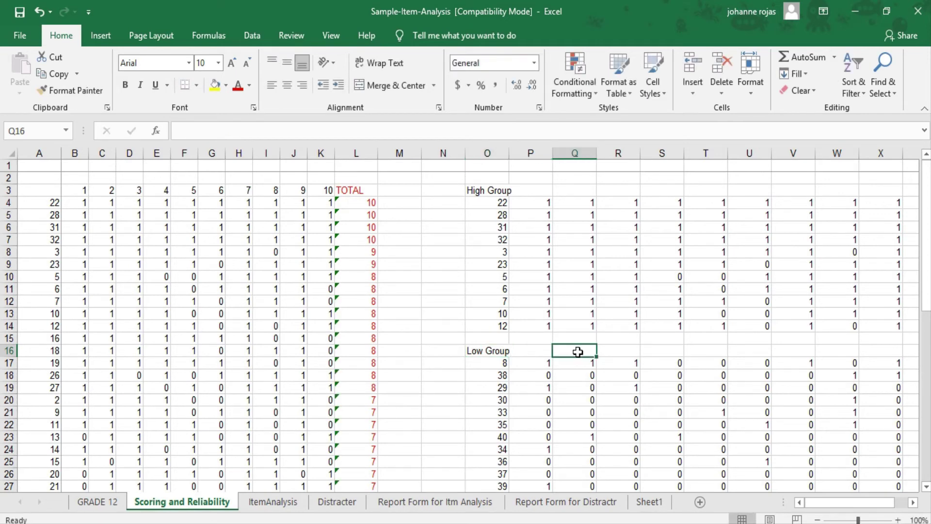
scroll(412, 347, "down", 3)
scroll(536, 284, "up", 3)
scroll(428, 354, "down", 2)
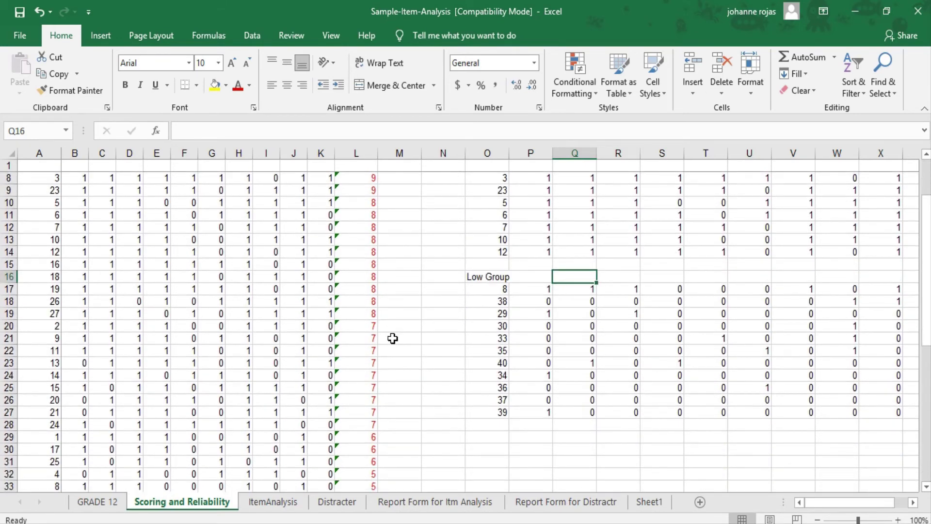
scroll(553, 316, "up", 2)
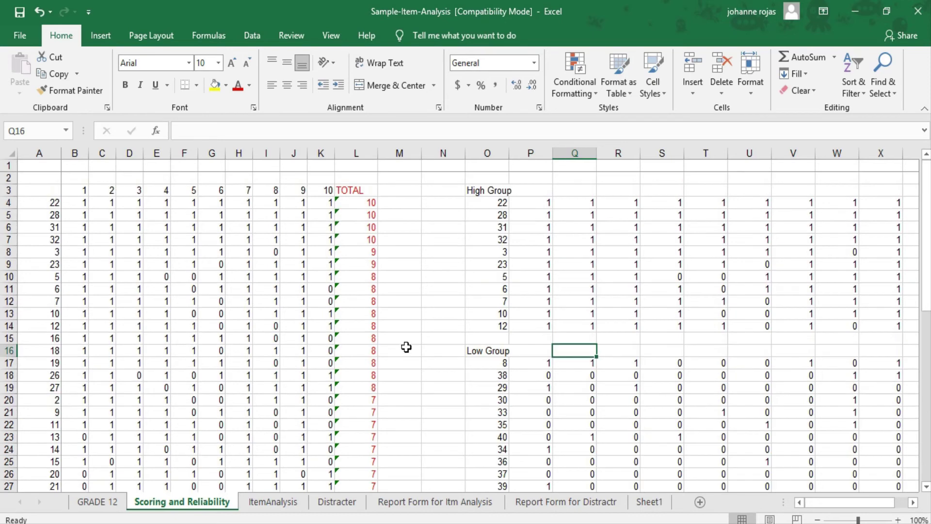
scroll(589, 291, "down", 2)
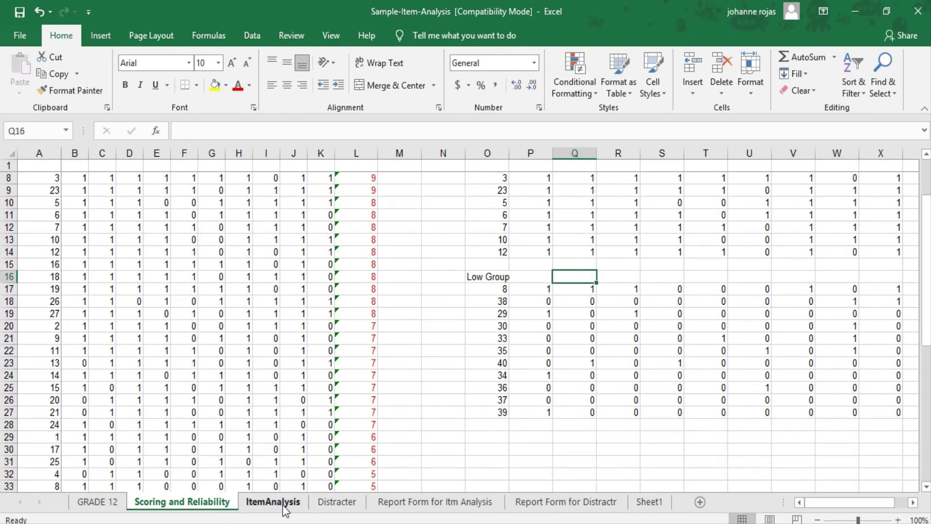
scroll(461, 434, "down", 4)
scroll(476, 423, "down", 3)
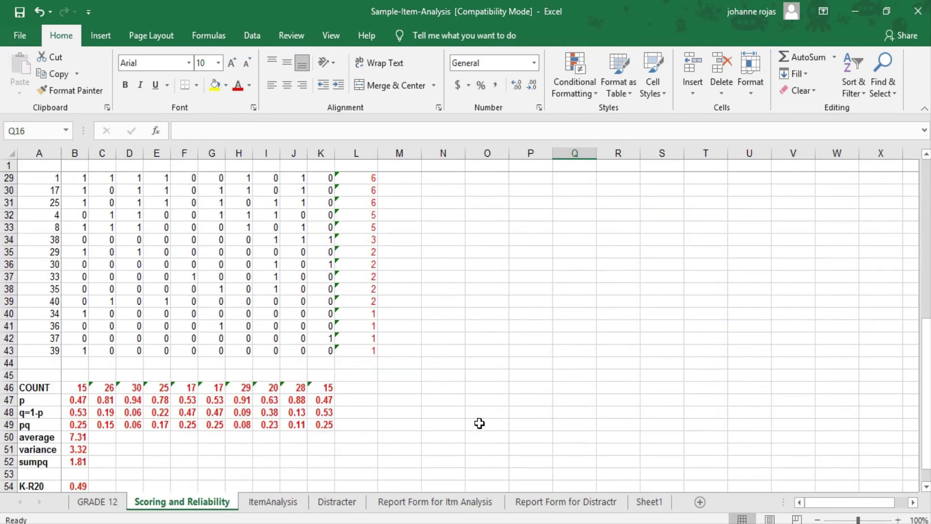
scroll(478, 423, "down", 3)
scroll(479, 424, "up", 12)
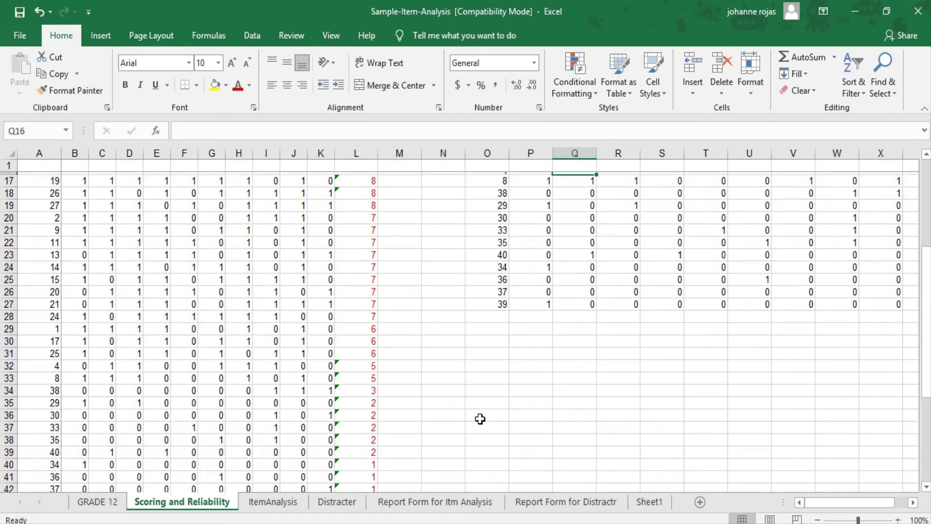
left_click(266, 501)
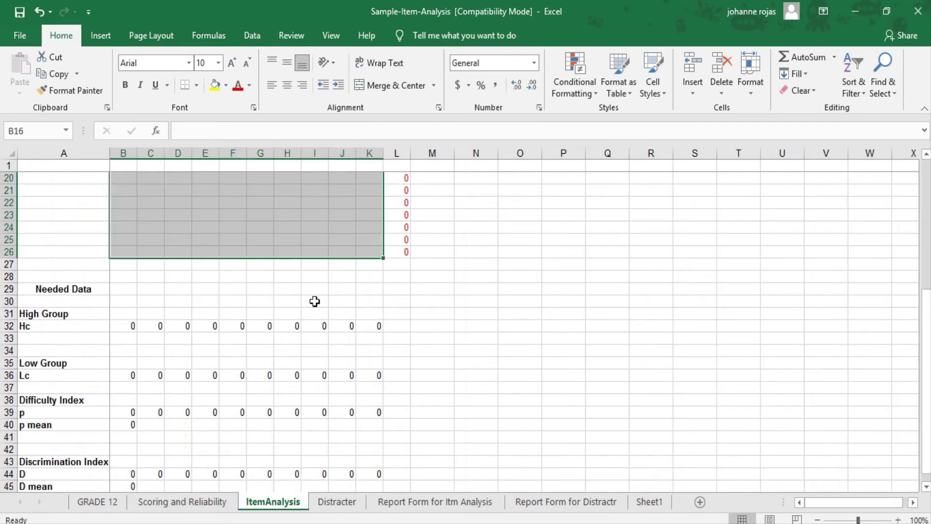
scroll(204, 301, "up", 4)
scroll(204, 301, "up", 2)
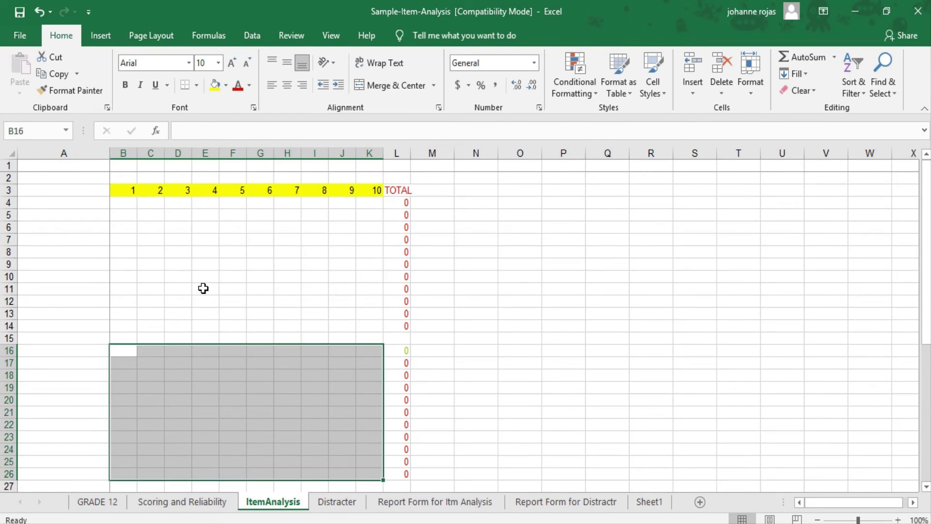
left_click(256, 232)
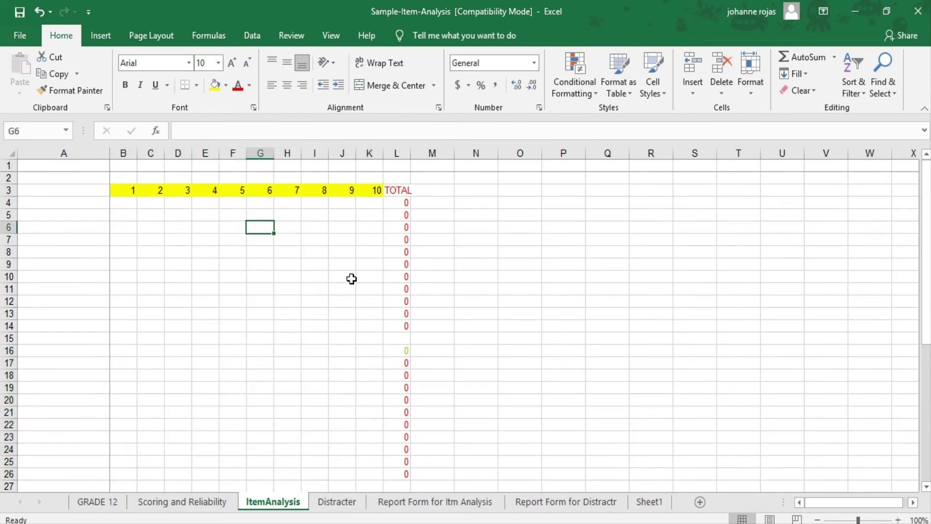
left_click_drag(73, 202, 92, 399)
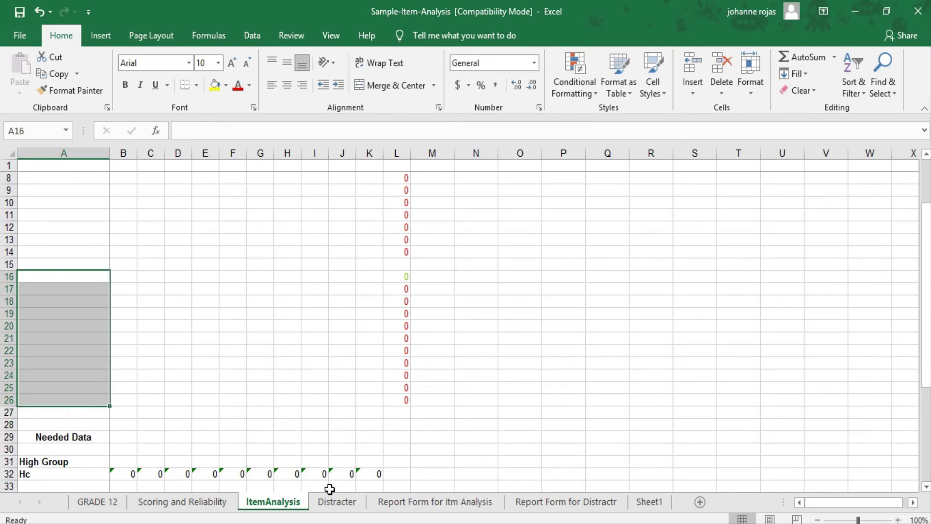
left_click(181, 502)
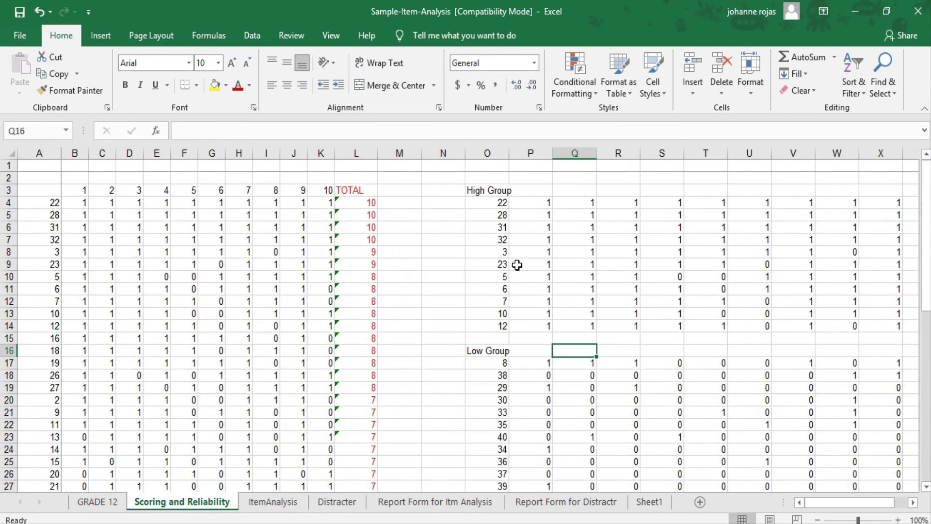
Copy High Group O4:Y14 and paste it as values into ItemAnalysis A4:K14.
left_click_drag(494, 202, 799, 326)
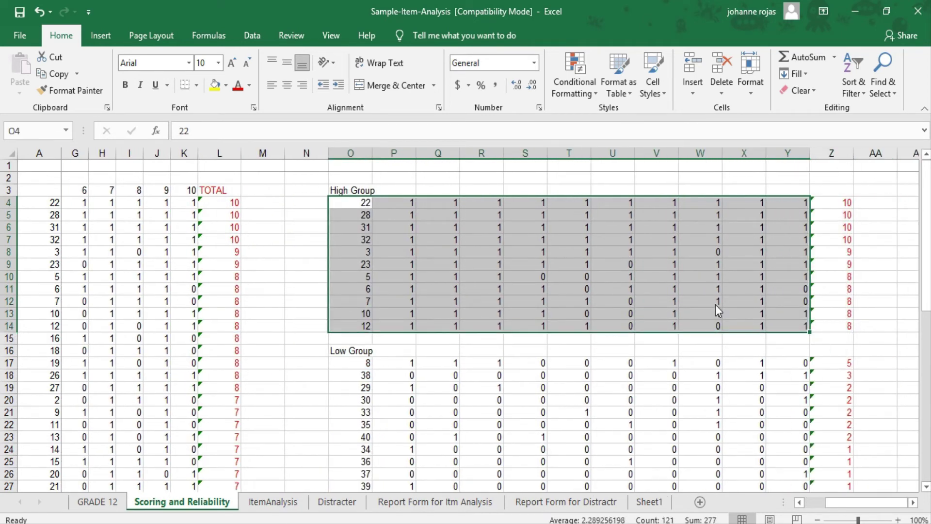
right_click(719, 311)
left_click(751, 230)
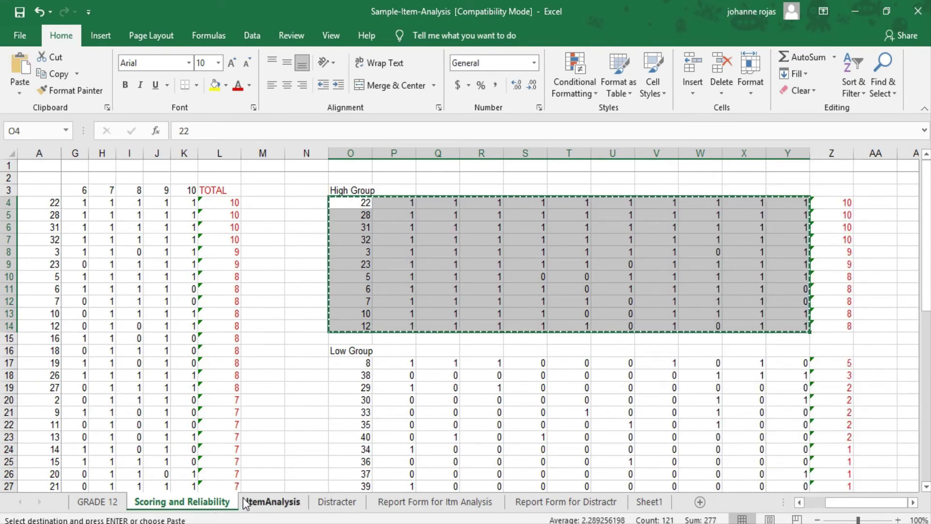
left_click(276, 504)
scroll(195, 382, "up", 2)
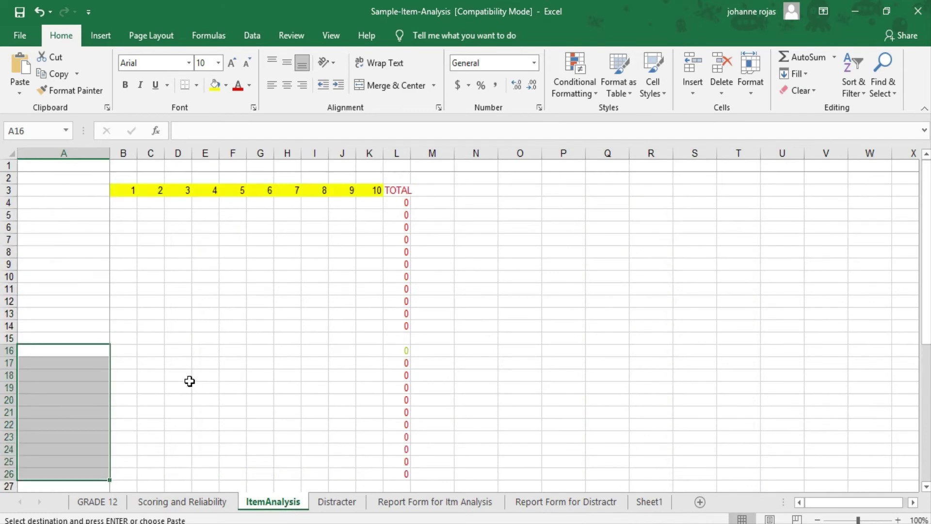
left_click_drag(93, 206, 363, 324)
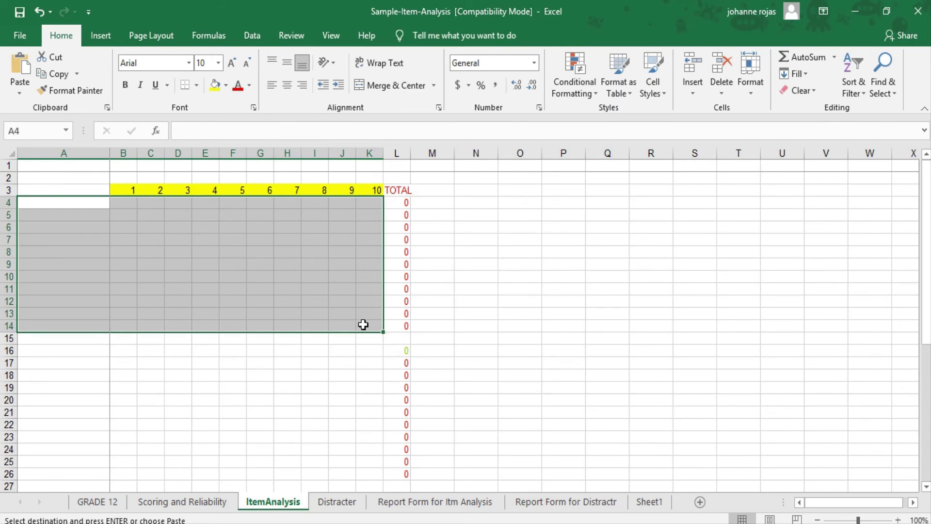
right_click(361, 329)
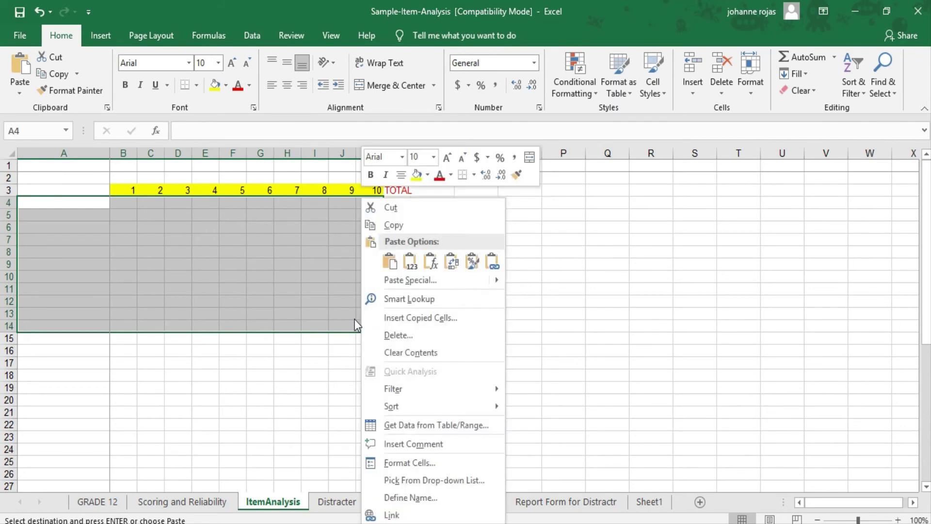
left_click(409, 264)
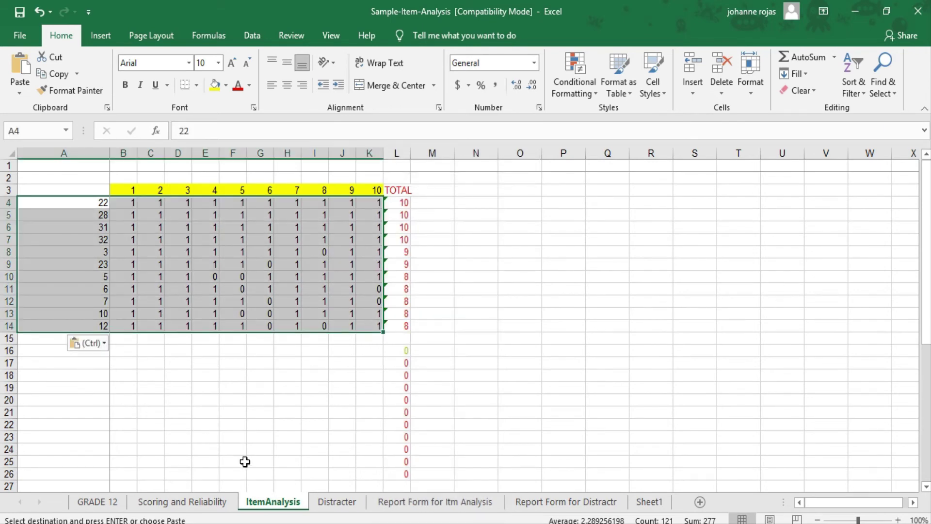
left_click(204, 502)
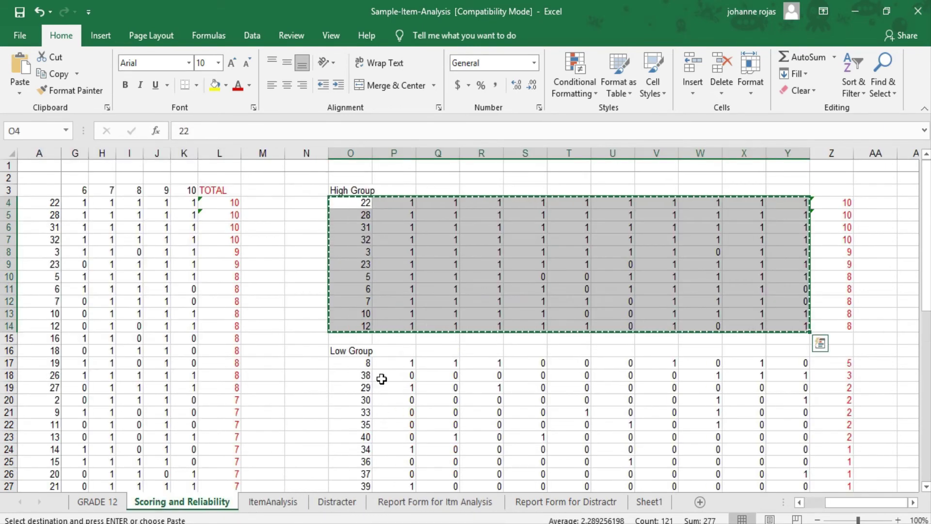
Copy Low Group O17:Y27 and paste it as values into ItemAnalysis A16:K26.
scroll(382, 379, "down", 1)
left_click_drag(365, 325, 804, 455)
right_click(694, 421)
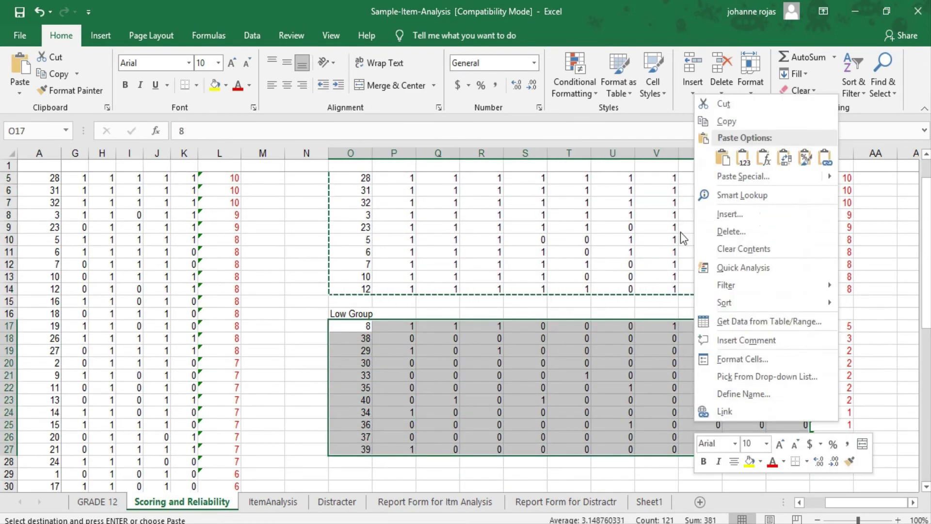
left_click(712, 121)
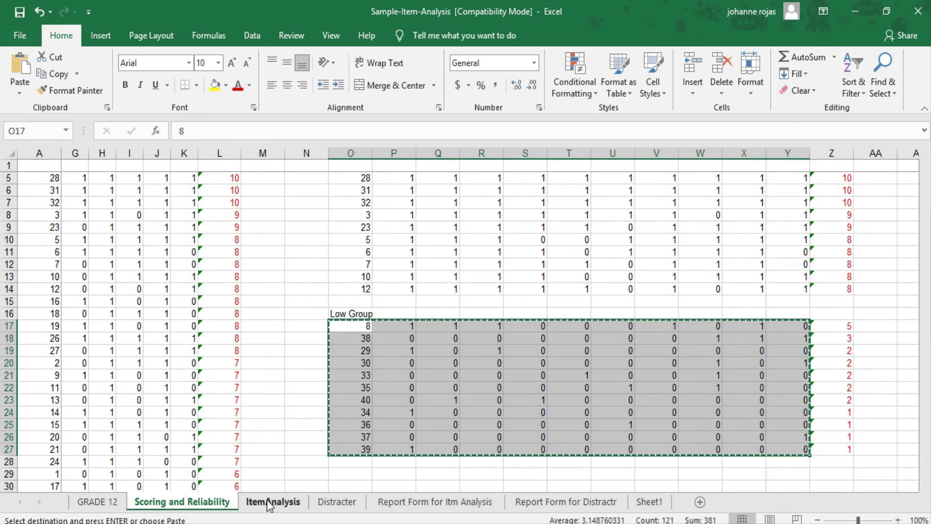
left_click(269, 503)
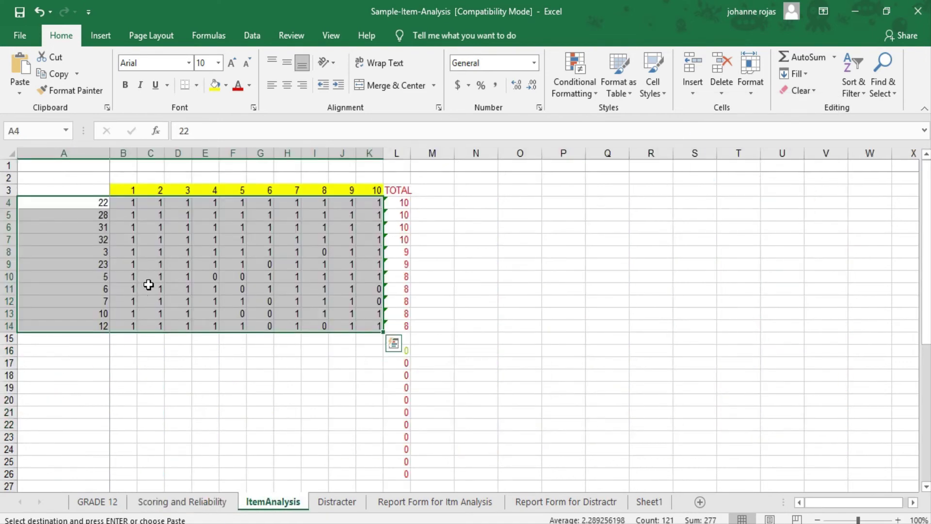
scroll(107, 320, "down", 1)
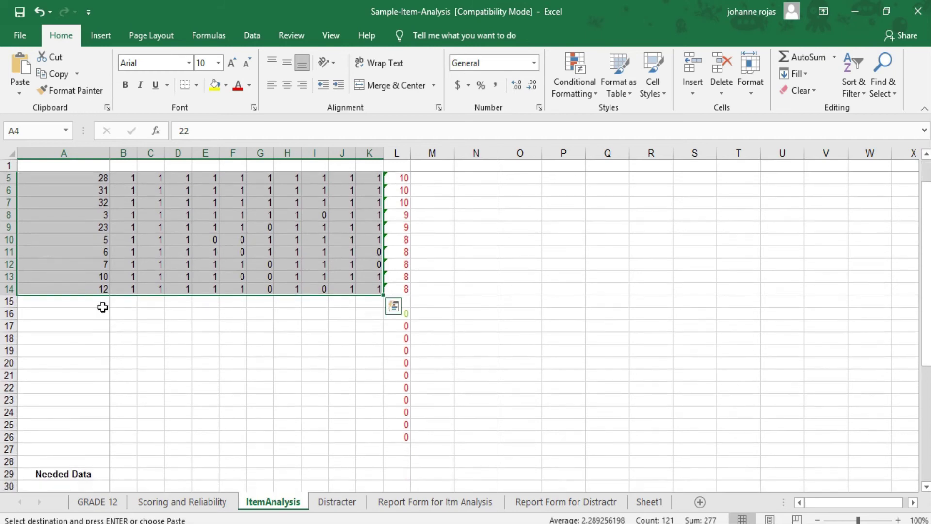
left_click(78, 313)
left_click_drag(78, 314, 361, 432)
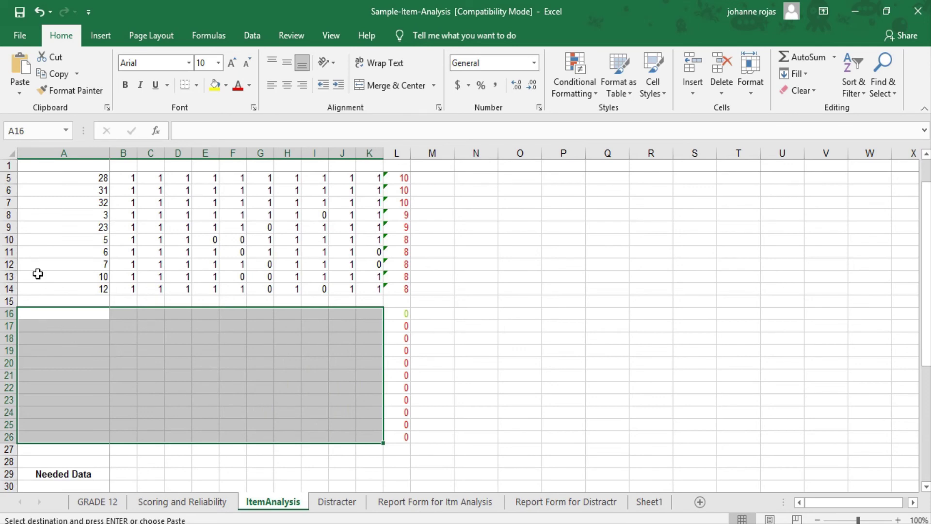
right_click(87, 316)
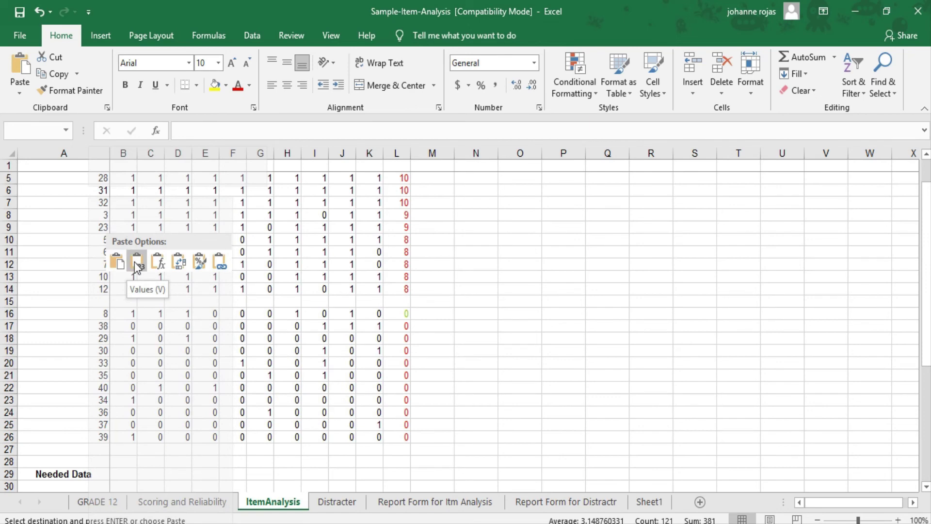
left_click(135, 262)
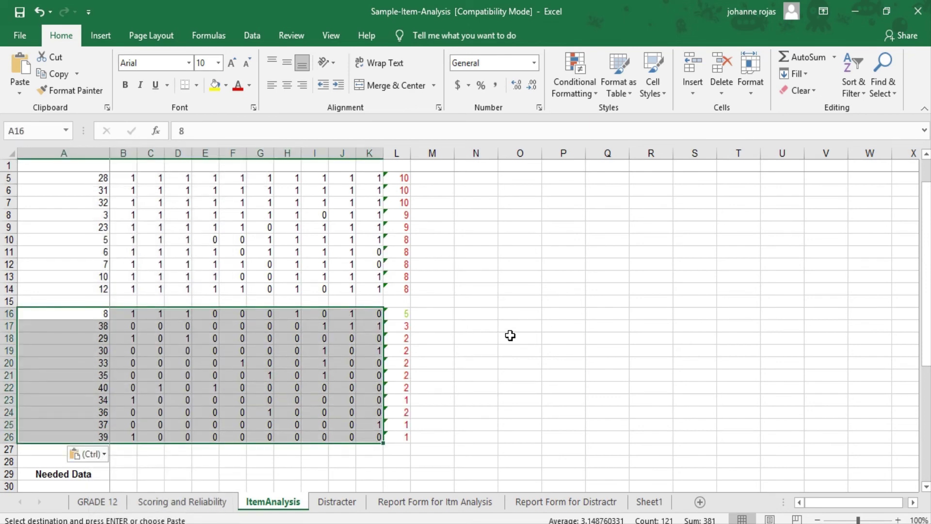
left_click(517, 335)
scroll(505, 326, "up", 1)
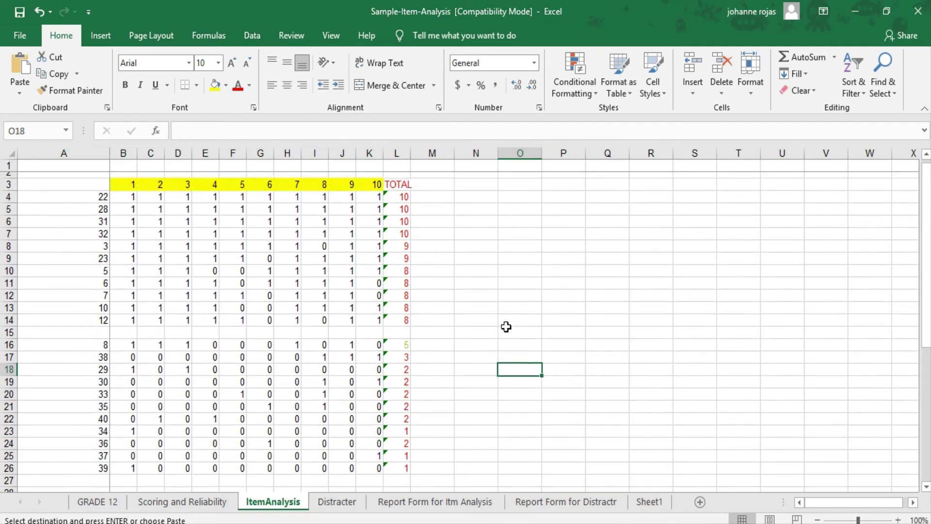
Scroll ItemAnalysis, then return to Scoring and Reliability and scroll to its statistics rows.
scroll(438, 308, "down", 7)
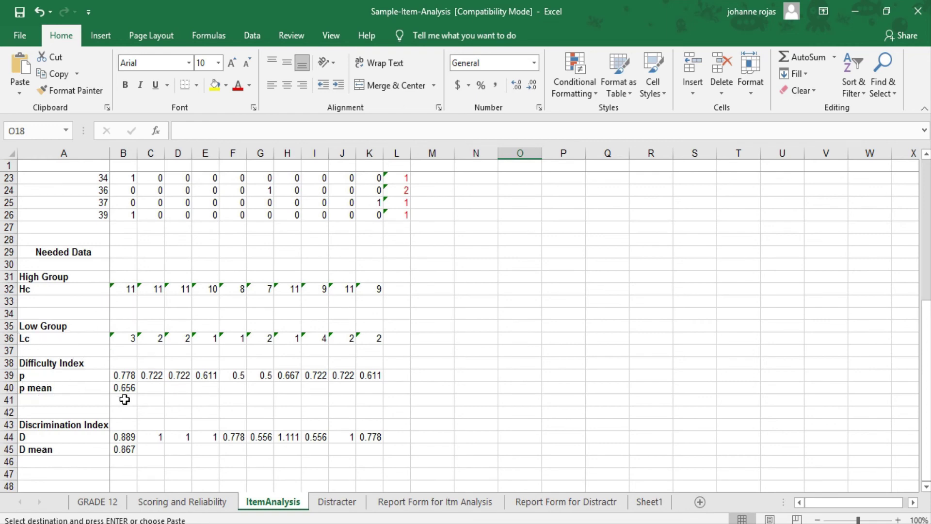
left_click(171, 505)
scroll(358, 357, "down", 5)
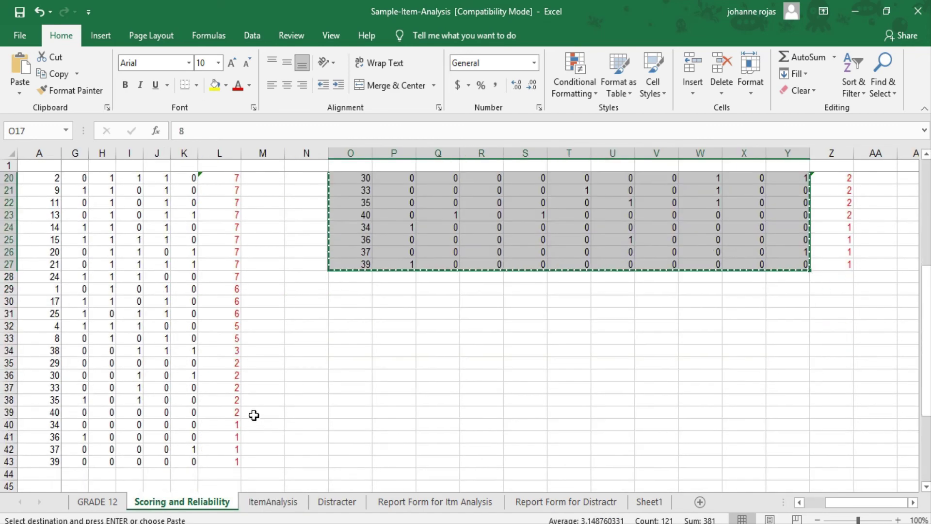
scroll(253, 415, "down", 4)
left_click_drag(834, 505, 814, 504)
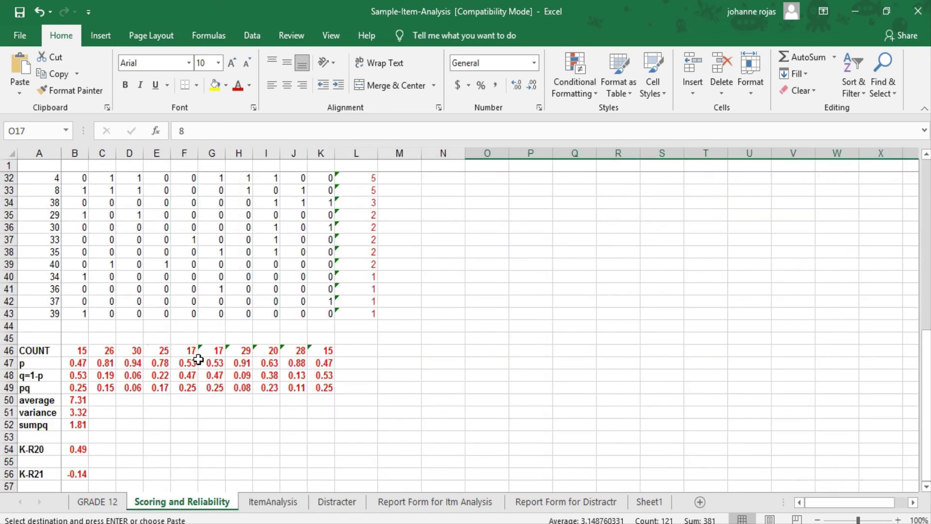
Review the COUNT, p, q, pq, average, variance, sumpq, K-R20 and K-R21 rows.
left_click(4, 350)
left_click(4, 363)
left_click(4, 375)
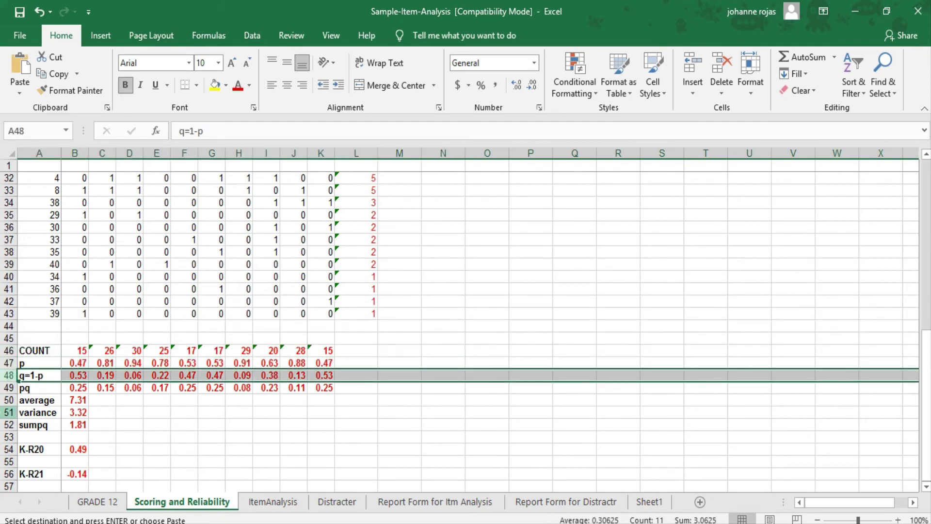
left_click(7, 387)
left_click(4, 400)
left_click(5, 412)
left_click(6, 424)
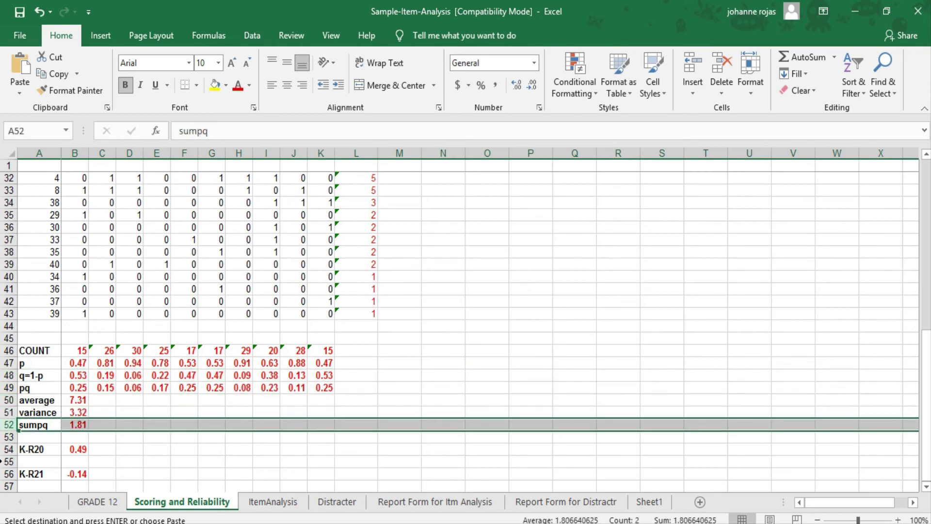
left_click(6, 449)
left_click(5, 474)
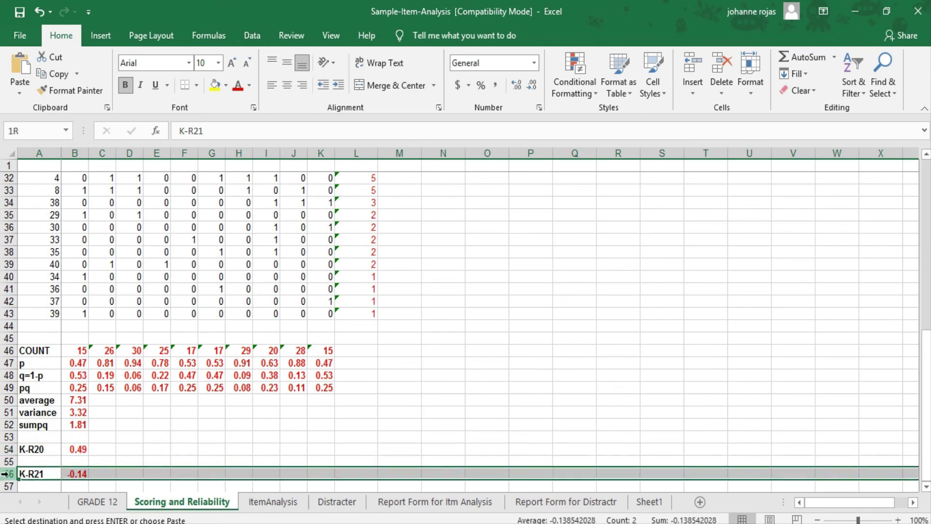
left_click(437, 376)
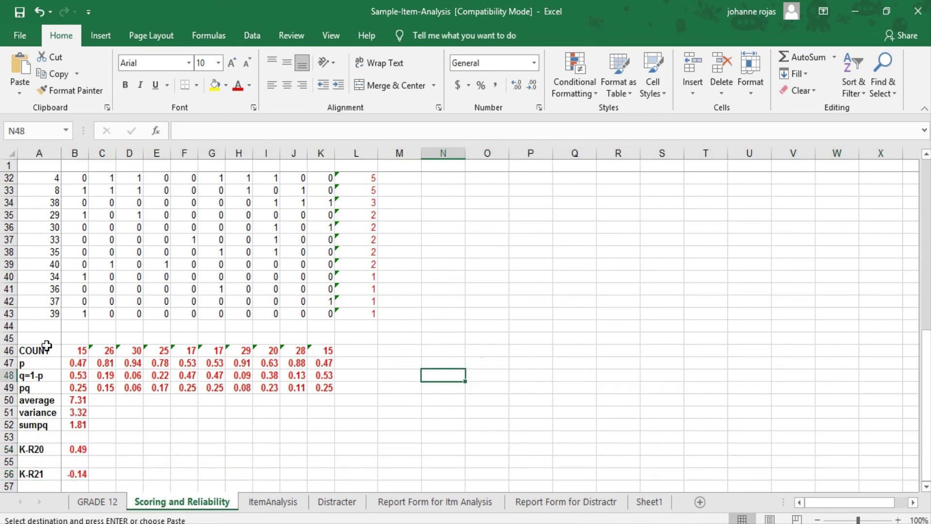
scroll(203, 378, "up", 10)
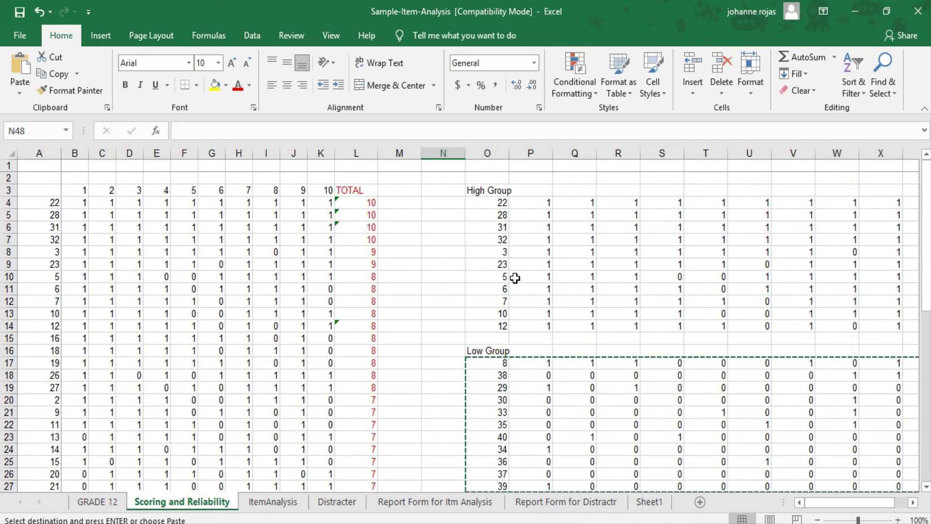
Browse ItemAnalysis, Distracter and both Report Form sheets, ending on Report Form for Distracter.
left_click(279, 501)
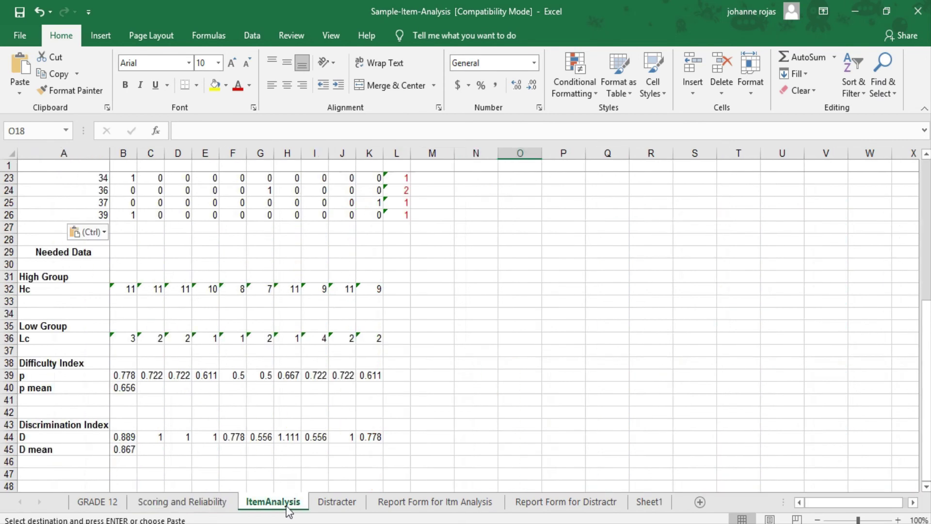
scroll(349, 333, "up", 7)
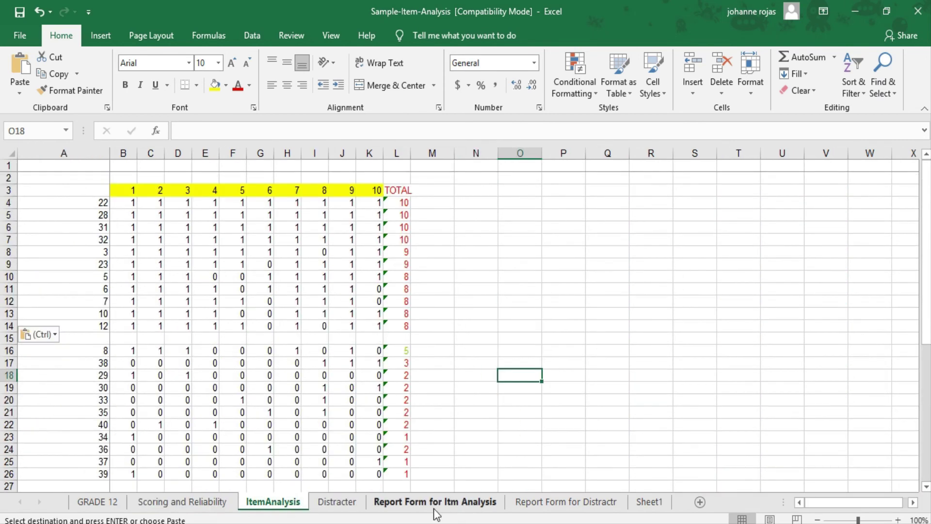
left_click(338, 504)
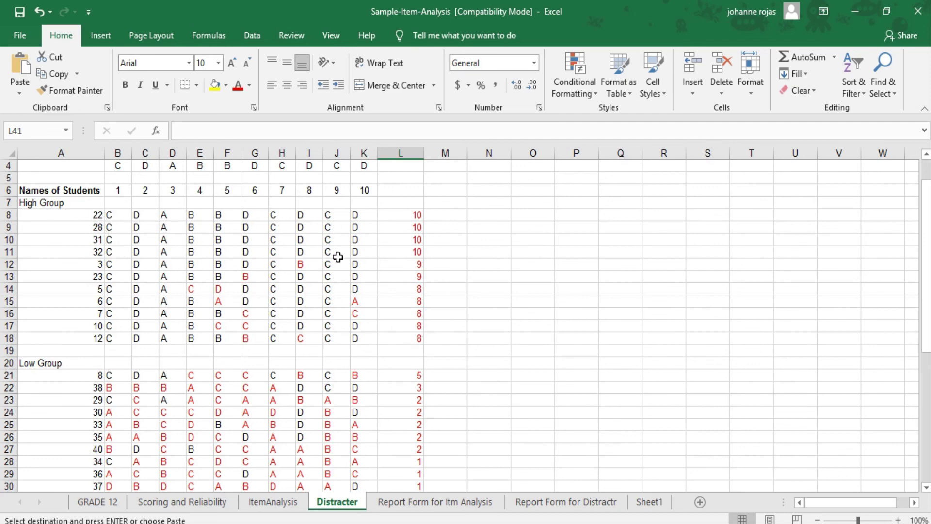
scroll(202, 364, "down", 3)
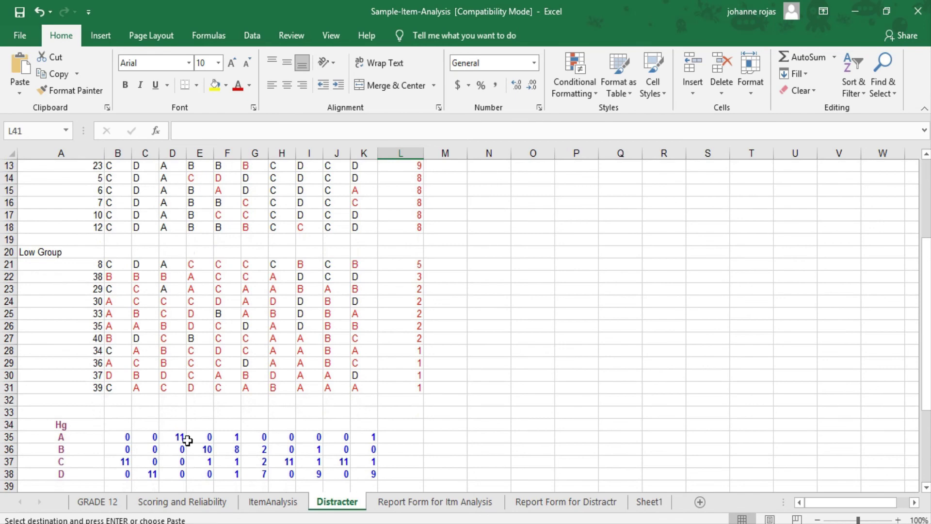
scroll(187, 441, "down", 2)
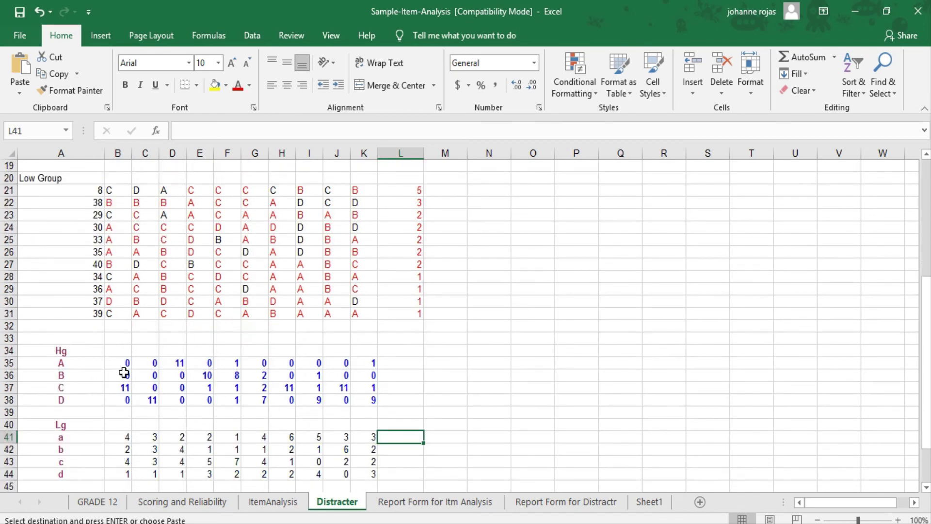
scroll(124, 372, "down", 5)
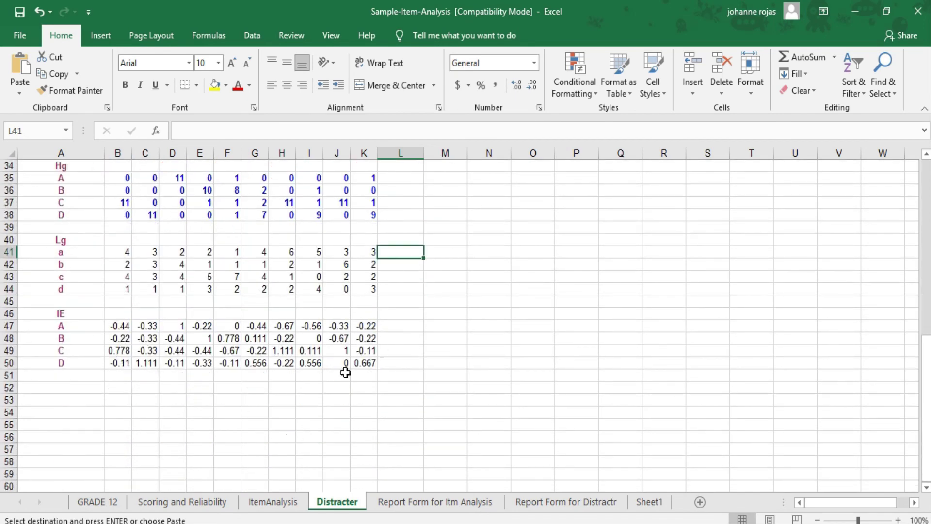
left_click(406, 502)
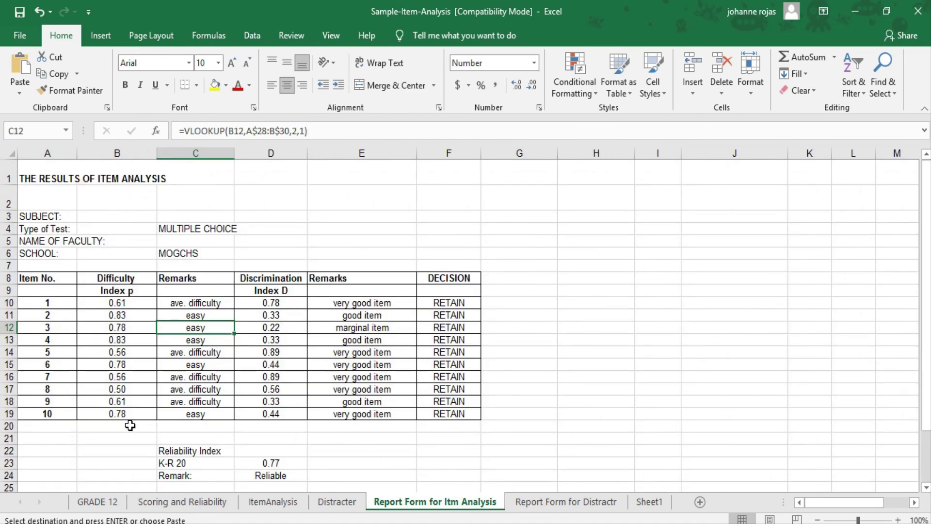
scroll(130, 425, "down", 2)
scroll(361, 376, "up", 1)
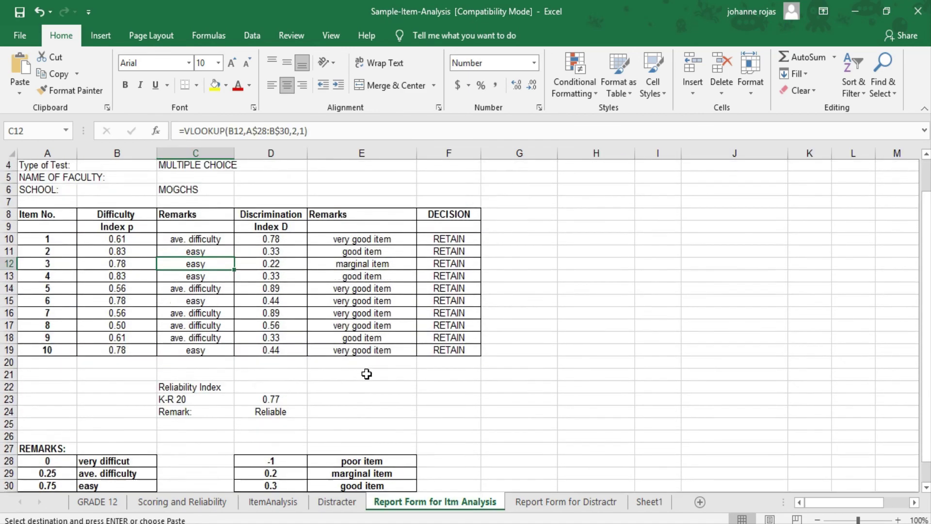
left_click(534, 507)
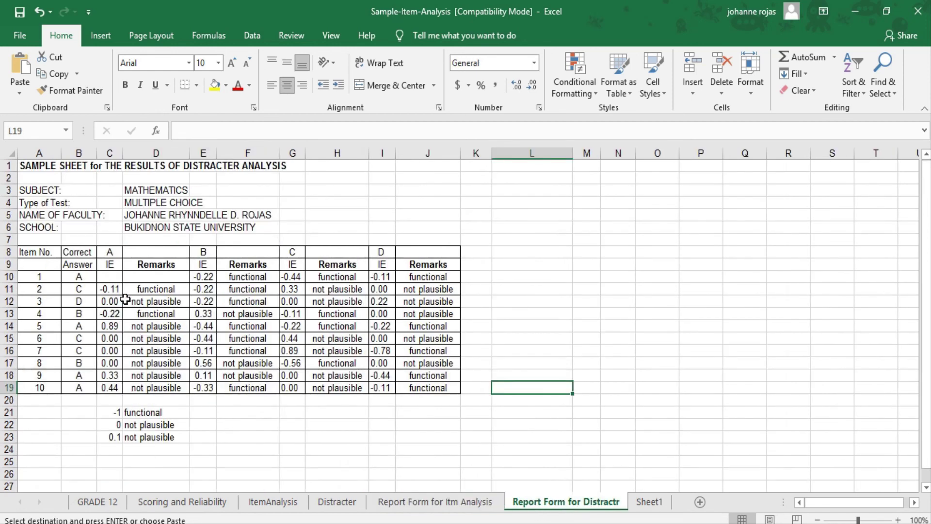